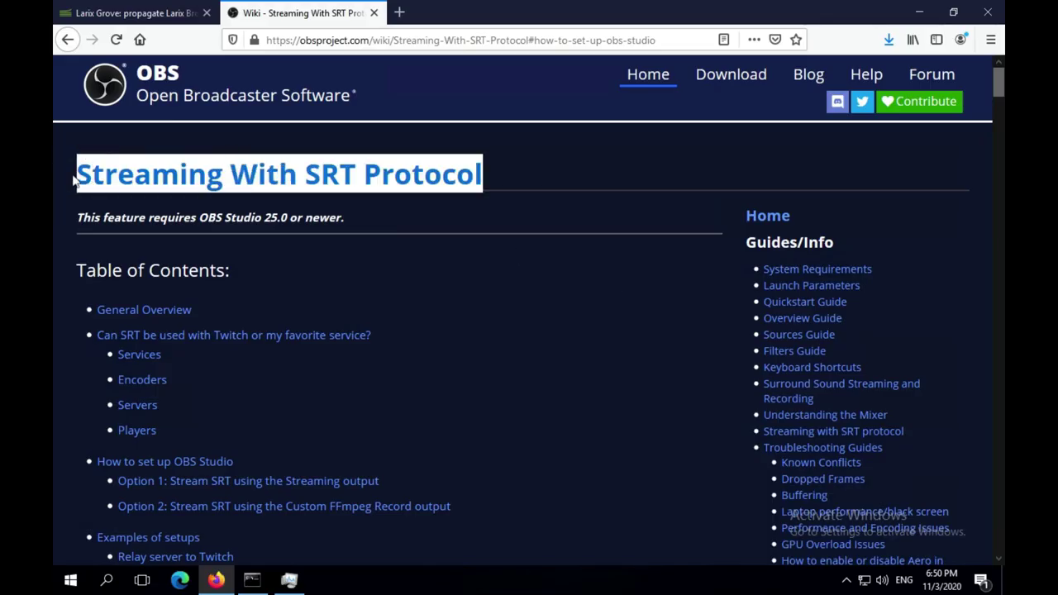
Step: Note the OBS Studio 25.0 requirement on the SRT wiki page, then run ipconfig in Command Prompt
triple_click(79, 216)
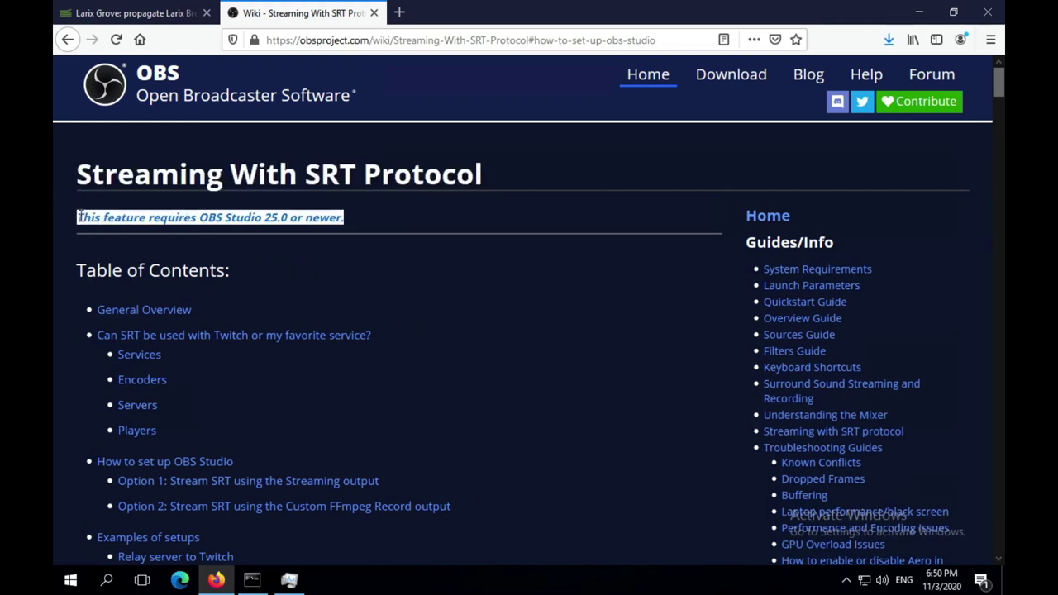
click(252, 579)
text(ip)
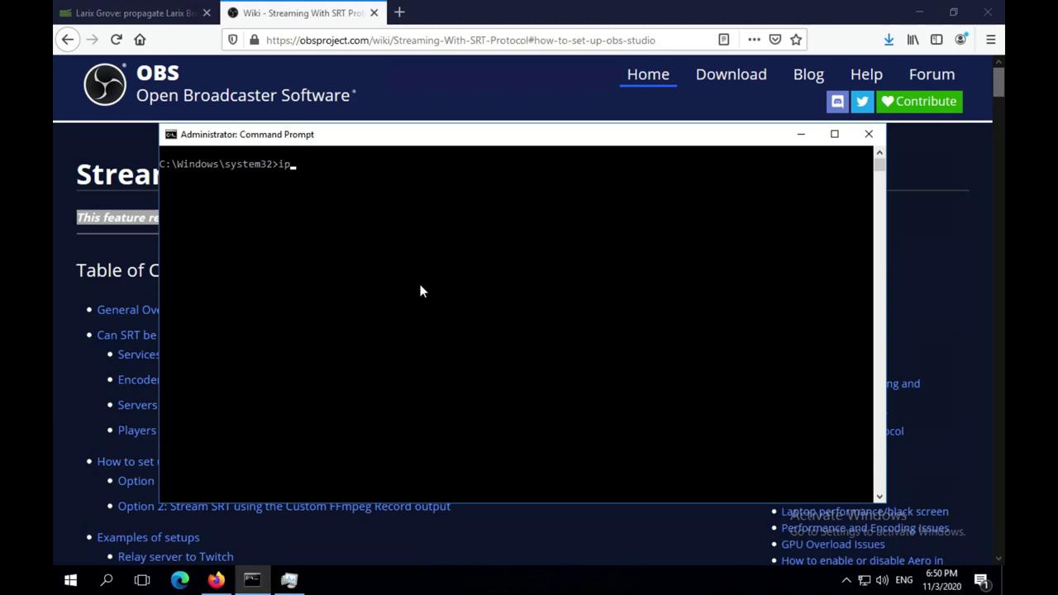
text(config)
key(Return)
Step: Copy the IPv4 address 192.168.0.201 and show the desktop
drag(392, 271, 477, 270)
right_click(477, 270)
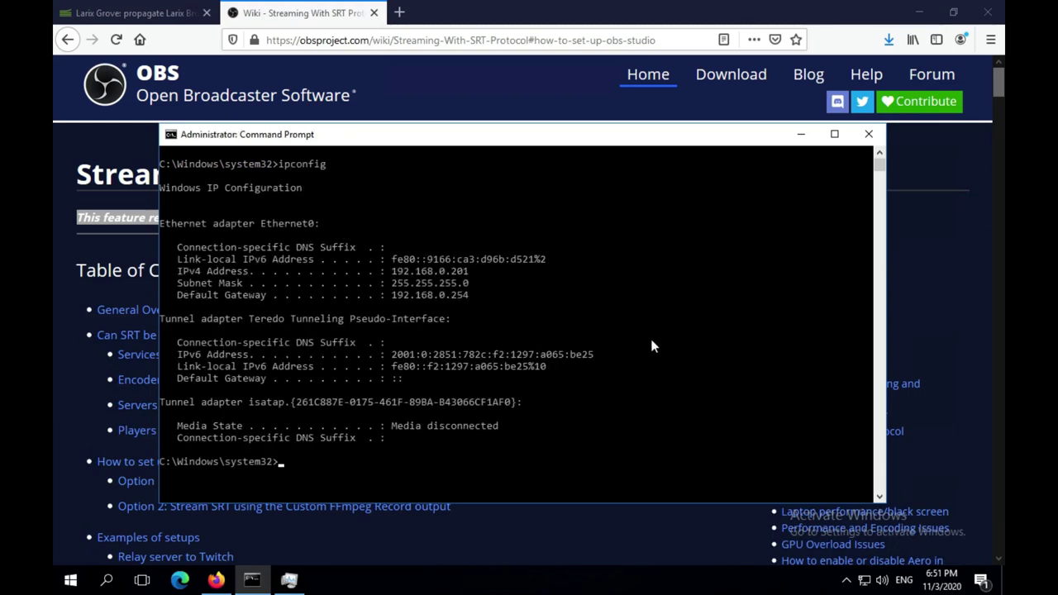
click(1001, 580)
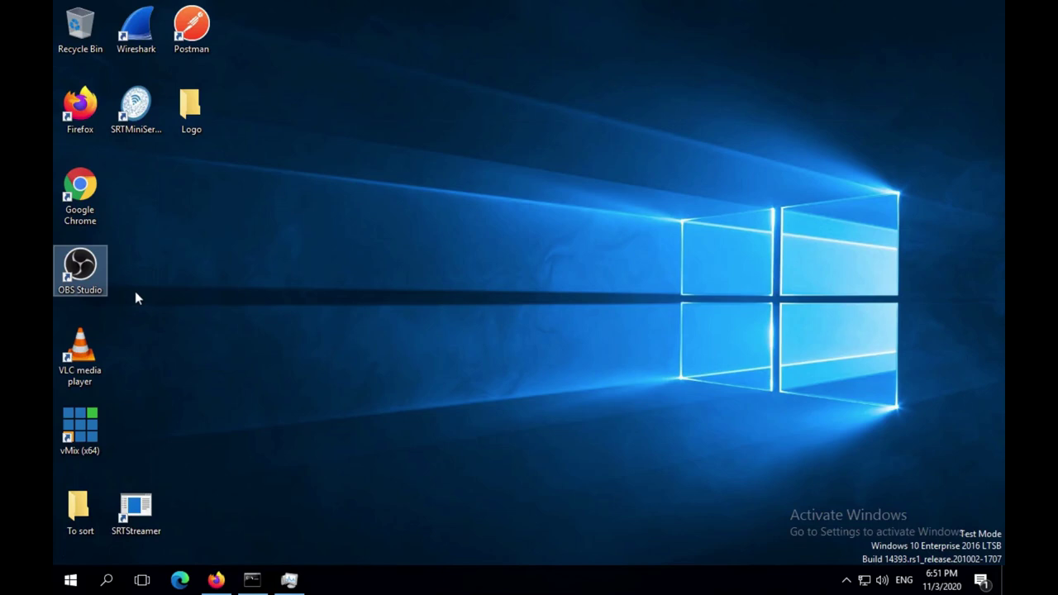
Step: Launch OBS Studio and select the Main Logo and Screencaster Logo sources
double_click(99, 283)
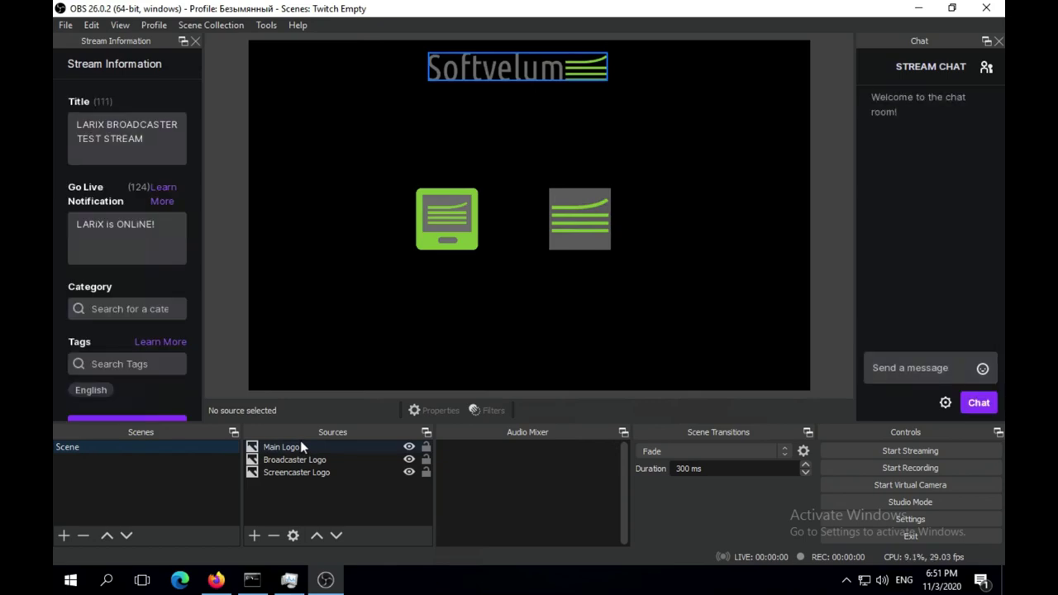
click(298, 447)
click(302, 472)
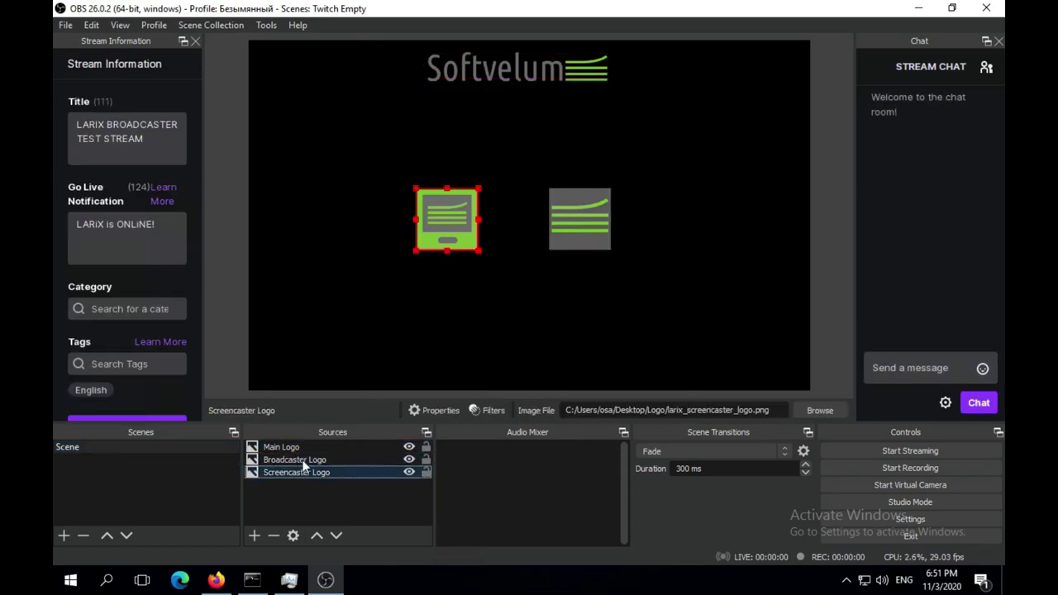
Step: Check the stream title and the Twitch service under Settings > Stream
click(122, 125)
key(ctrl+a)
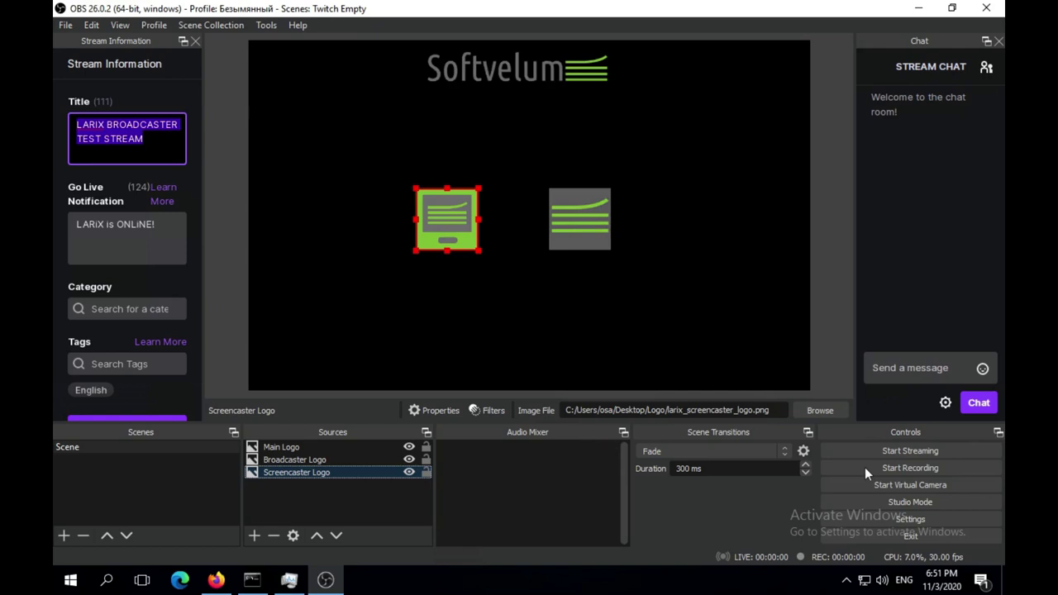
click(909, 519)
click(217, 82)
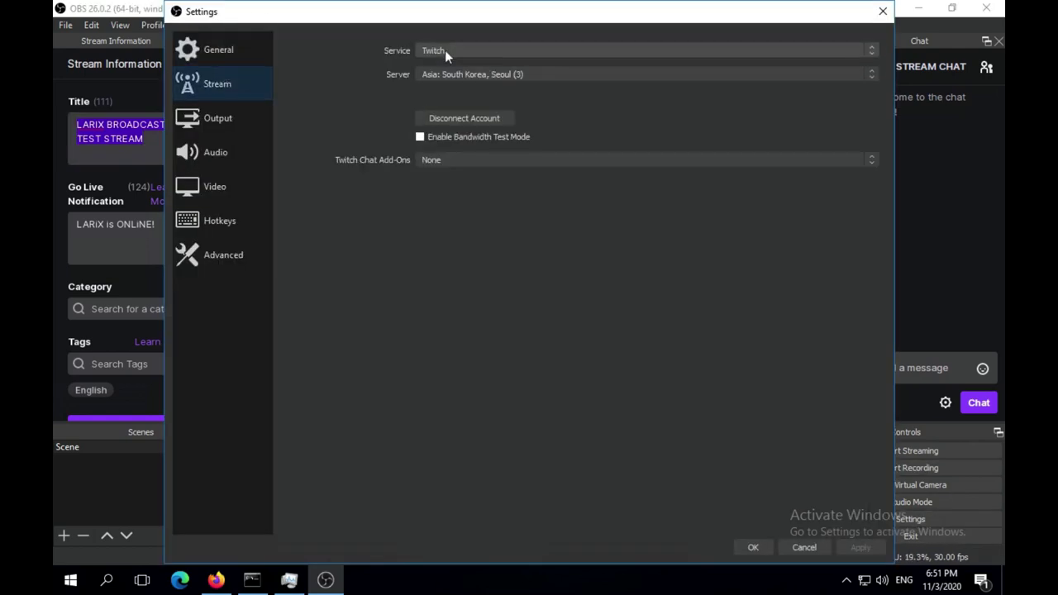
click(752, 547)
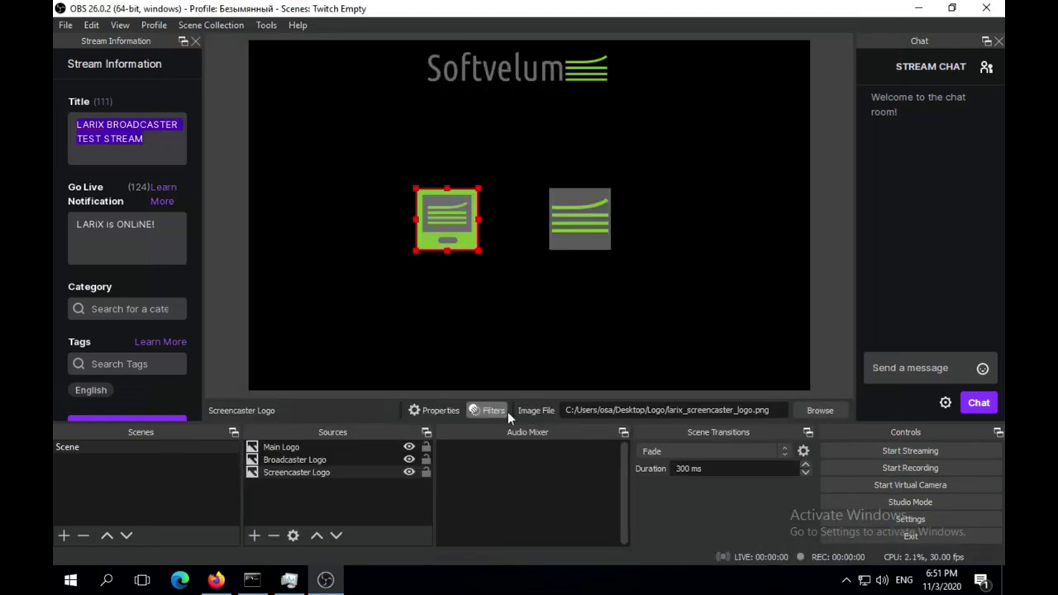
Step: Add a Media Source 'Broadcaster Android' with input srt://192.168.0.201:49992?mode=listener
click(254, 535)
click(322, 401)
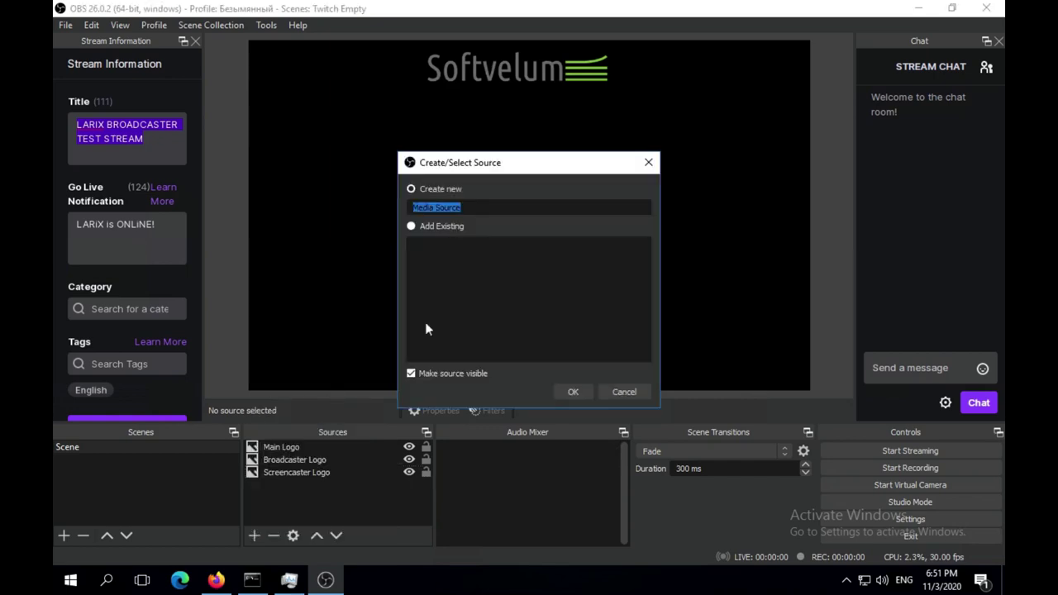
text(Broadcaster Android)
key(Return)
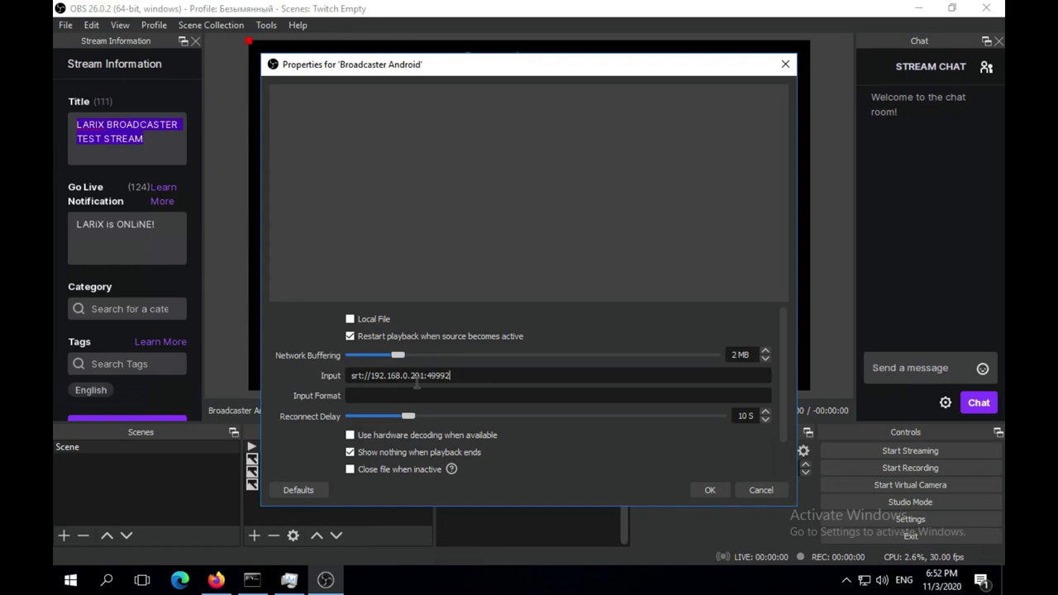
text(mode=listener)
click(698, 490)
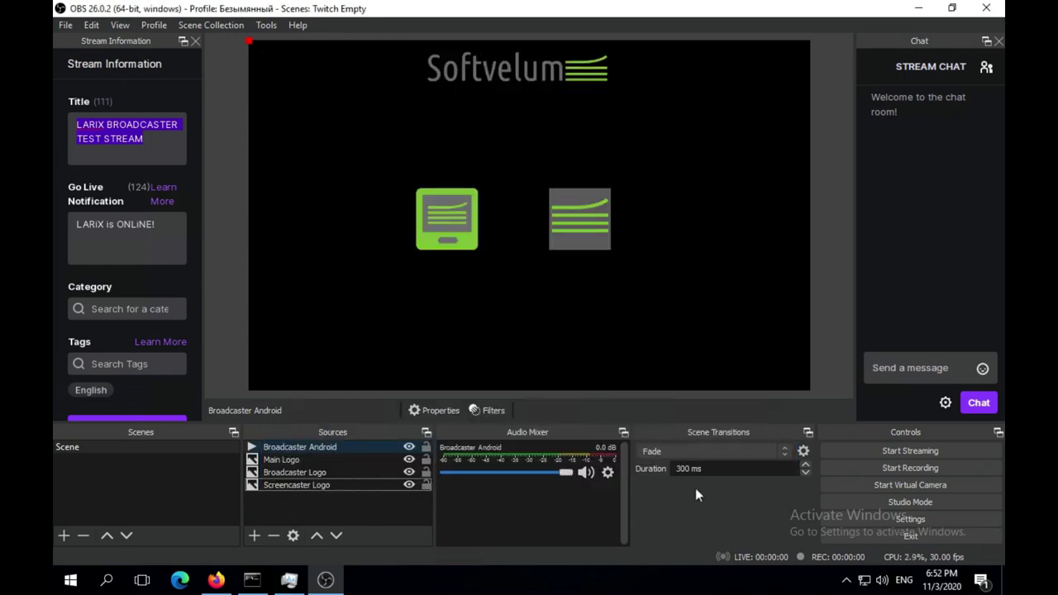
Step: Move Broadcaster Android below the logos; verify with netstat and Task Manager that OBS (PID 5380) listens on UDP 49992
click(337, 535)
click(336, 534)
click(336, 535)
click(252, 580)
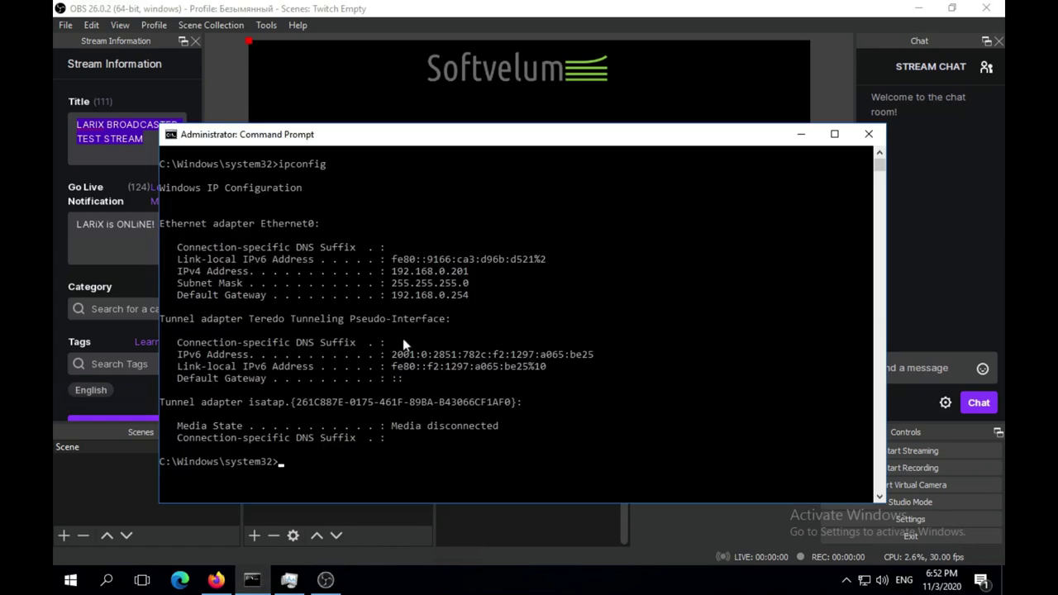
text(netstat -ano -p UDP | findstr )
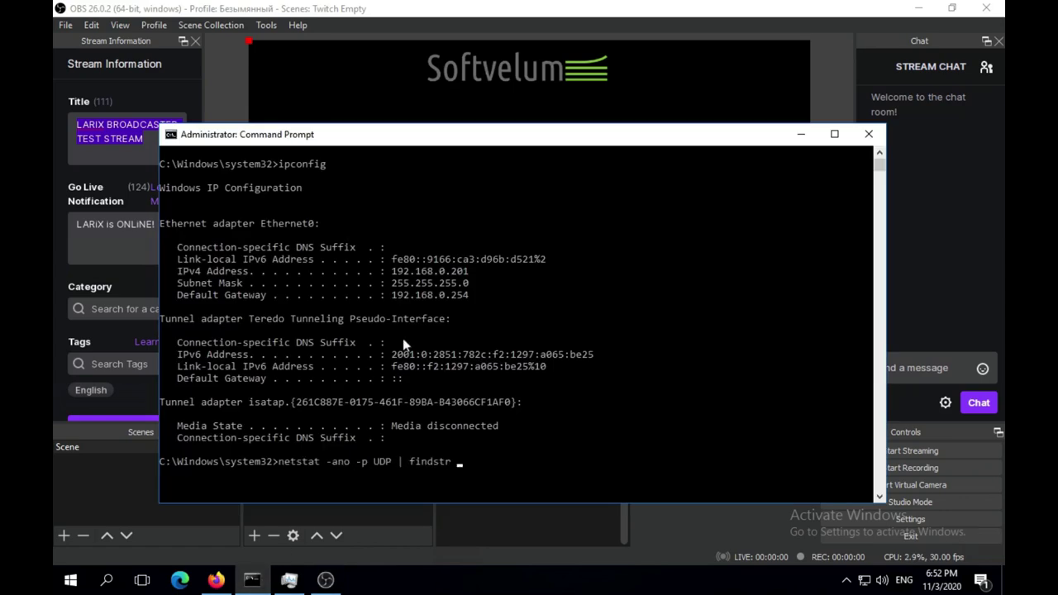
text(49)
key(Return)
double_click(180, 474)
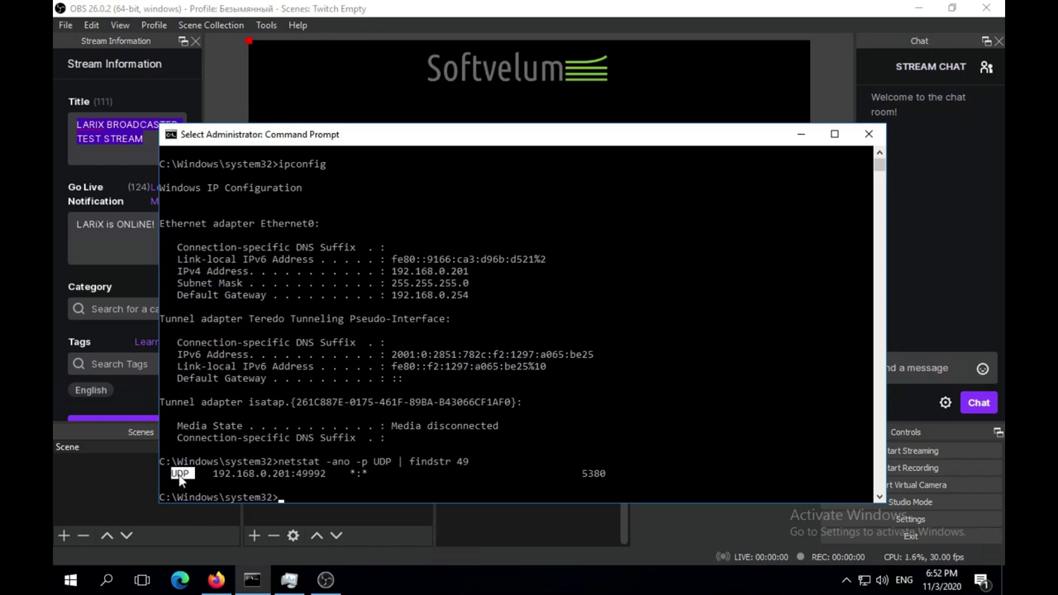
double_click(300, 474)
double_click(593, 474)
click(288, 579)
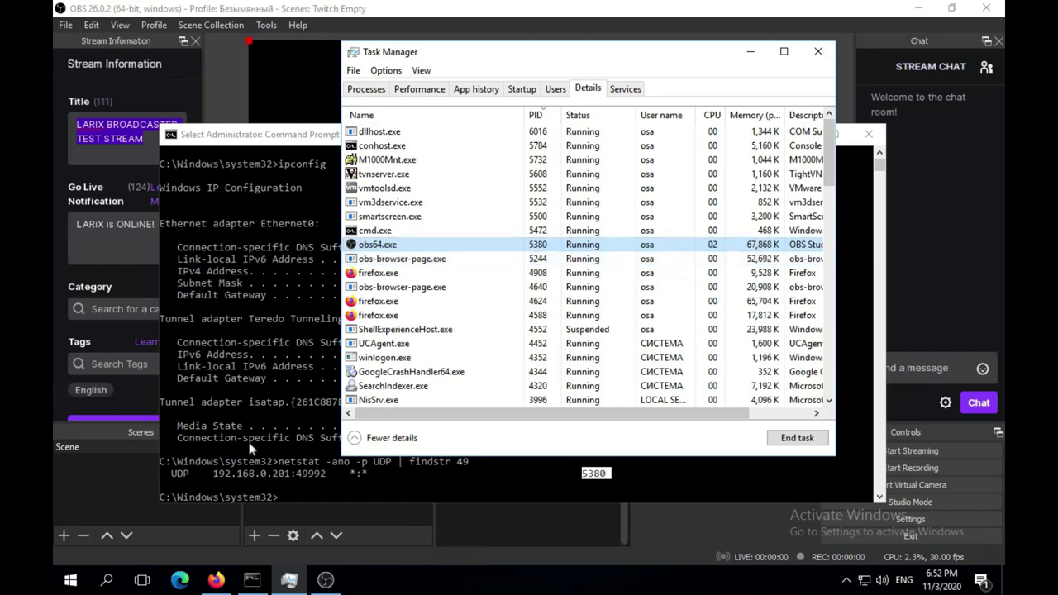
click(332, 580)
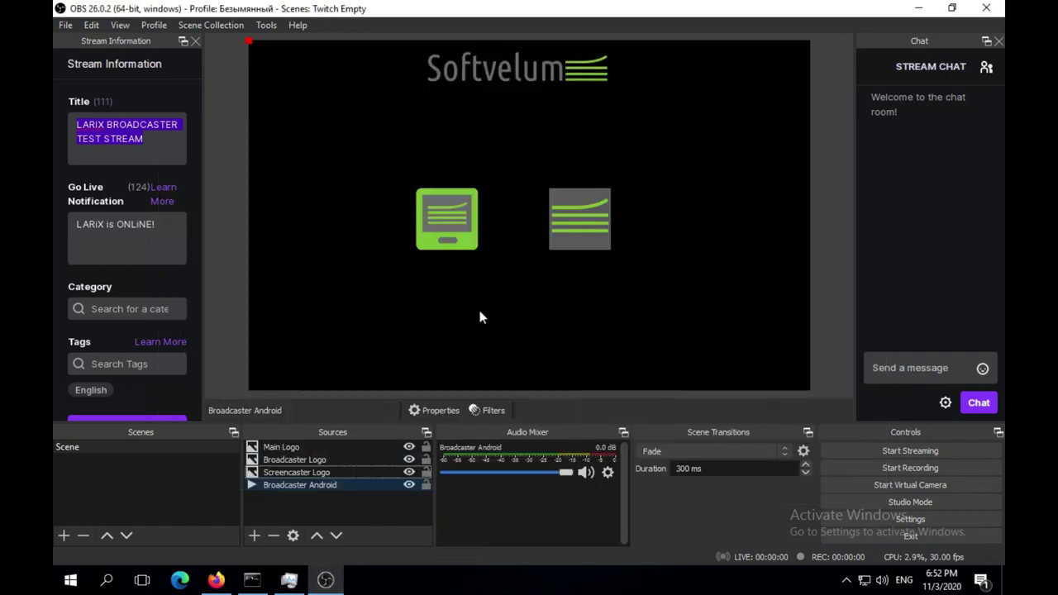
Step: Copy the SRT address from the Broadcaster Android properties
double_click(342, 487)
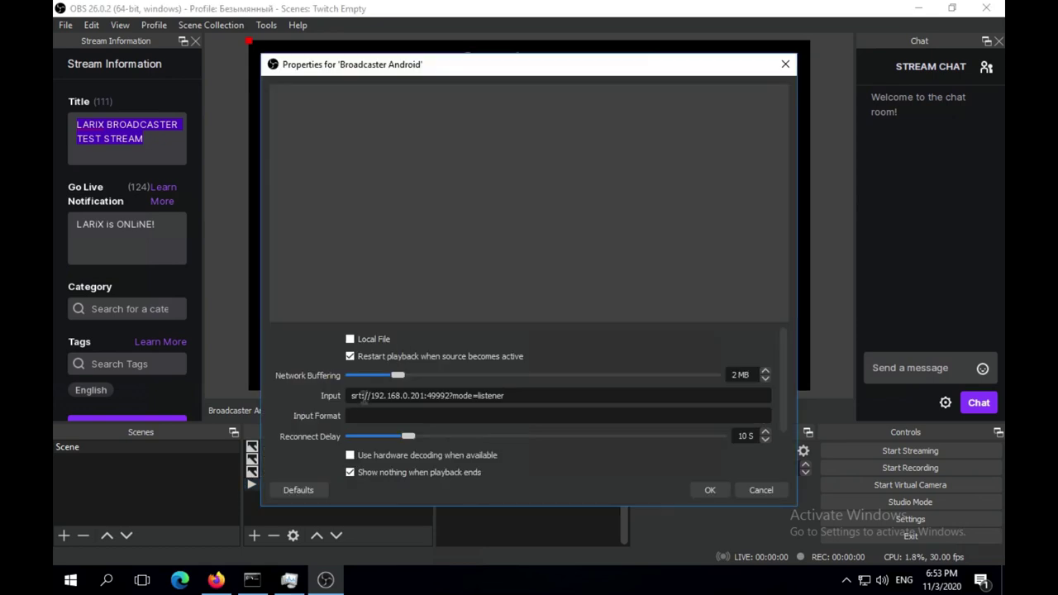
drag(351, 396, 433, 397)
right_click(446, 396)
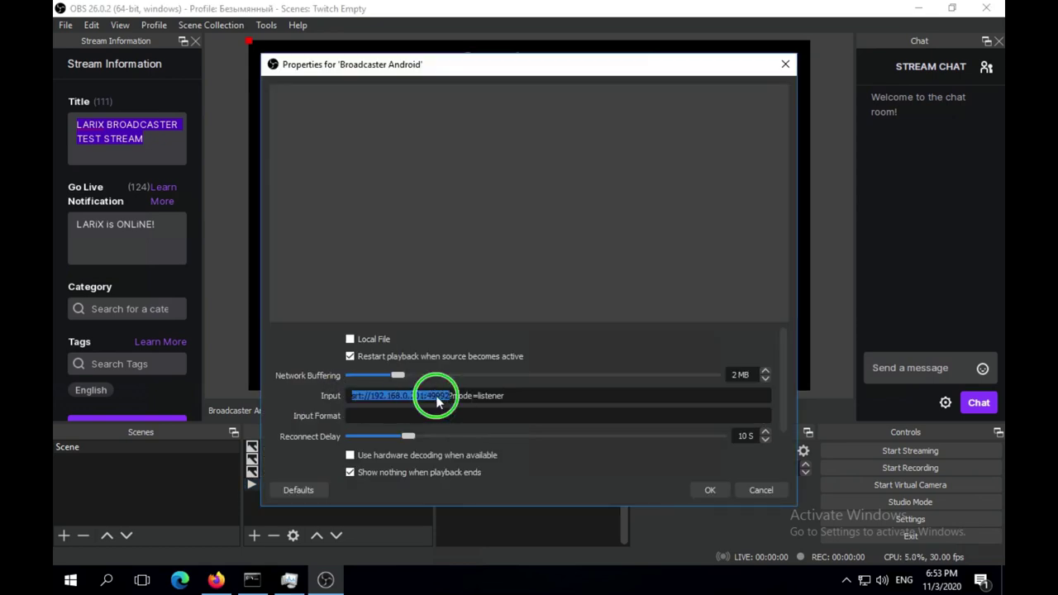
click(488, 452)
Step: In the Larix Grove wizard, create an 'SRT Android' connection to the pasted SRT URL
click(213, 582)
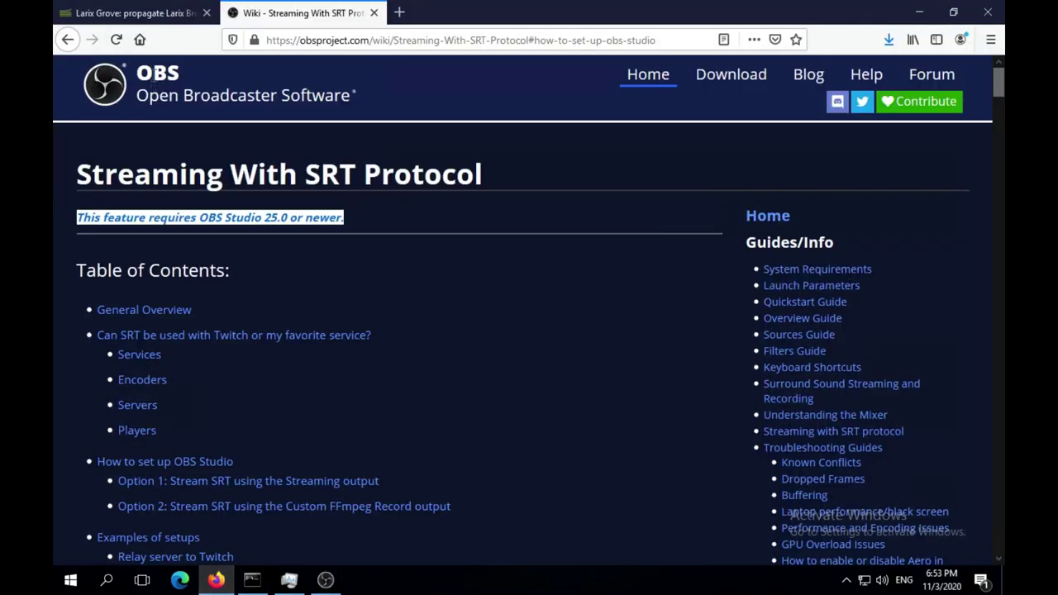
click(162, 15)
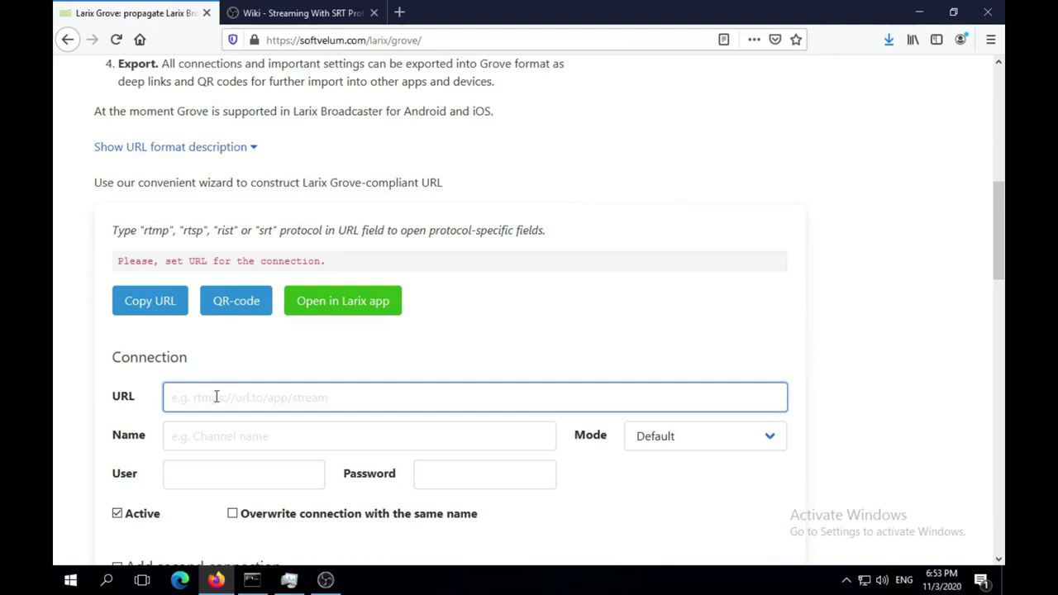
key(ctrl+v)
click(225, 432)
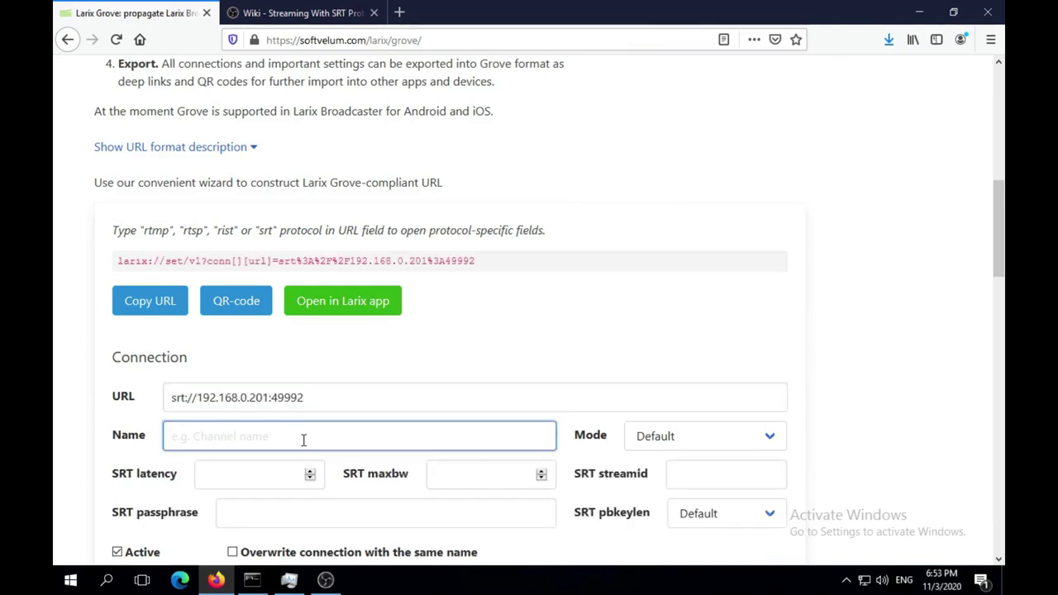
text(SRT A)
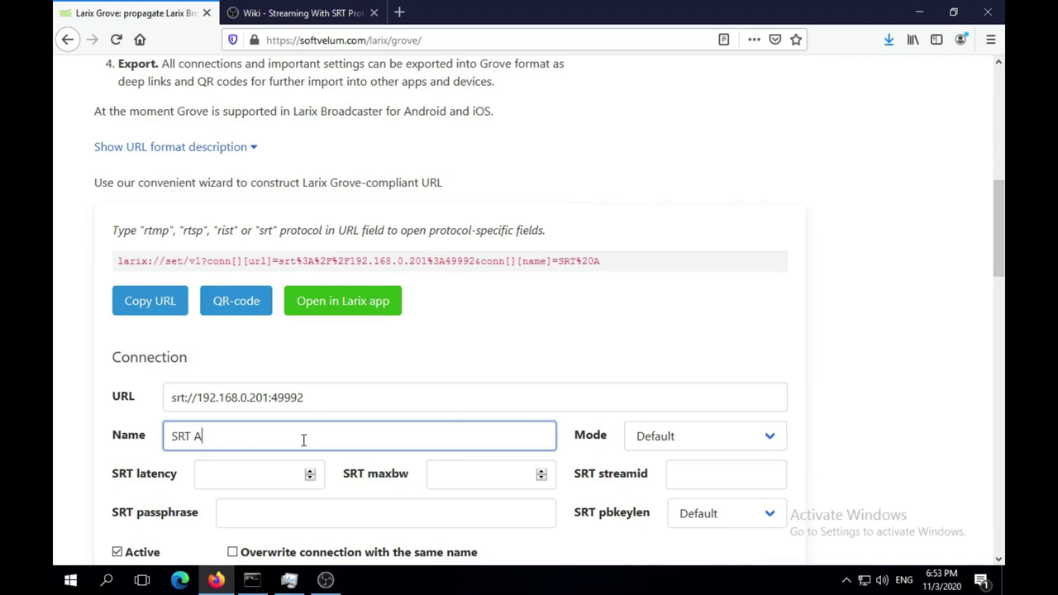
text(ndroid)
Step: Copy the generated larix link and generate its QR code
click(151, 300)
click(580, 277)
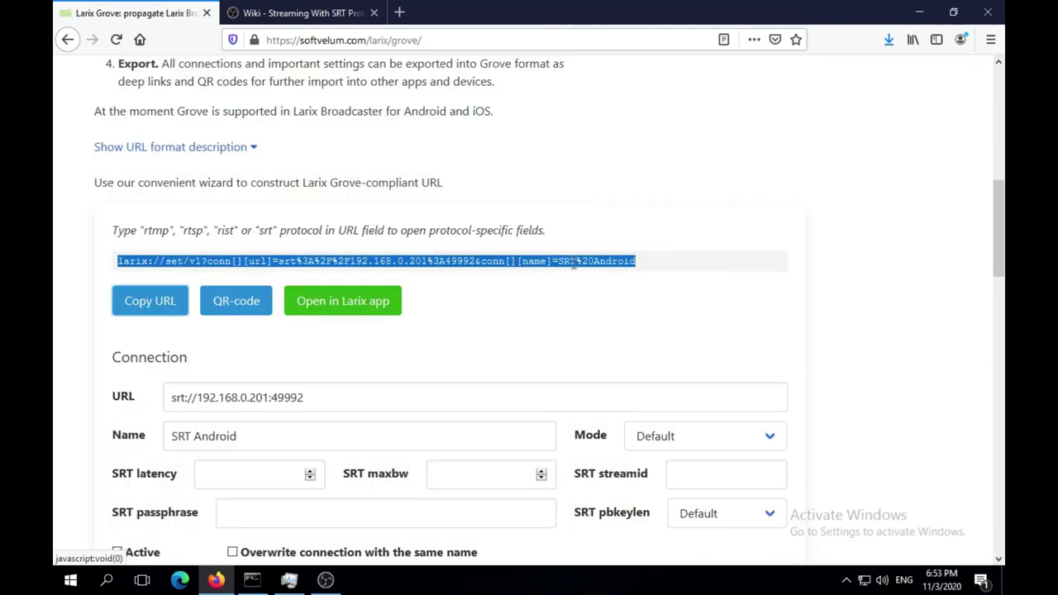
click(233, 305)
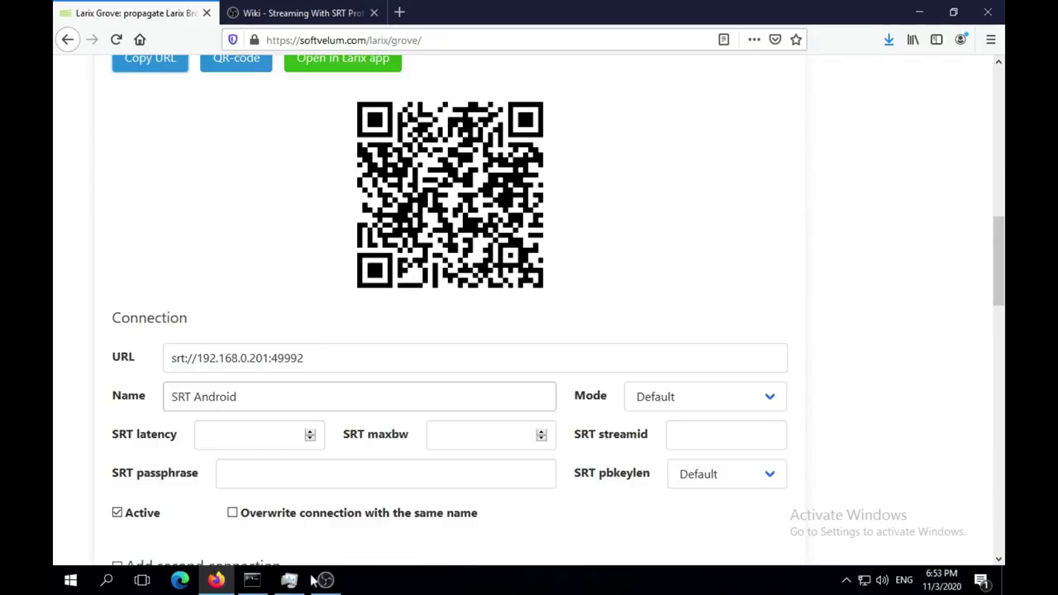
Step: Close the Broadcaster Android properties, then move and enlarge the Android feed on the canvas's right side
click(322, 582)
click(704, 488)
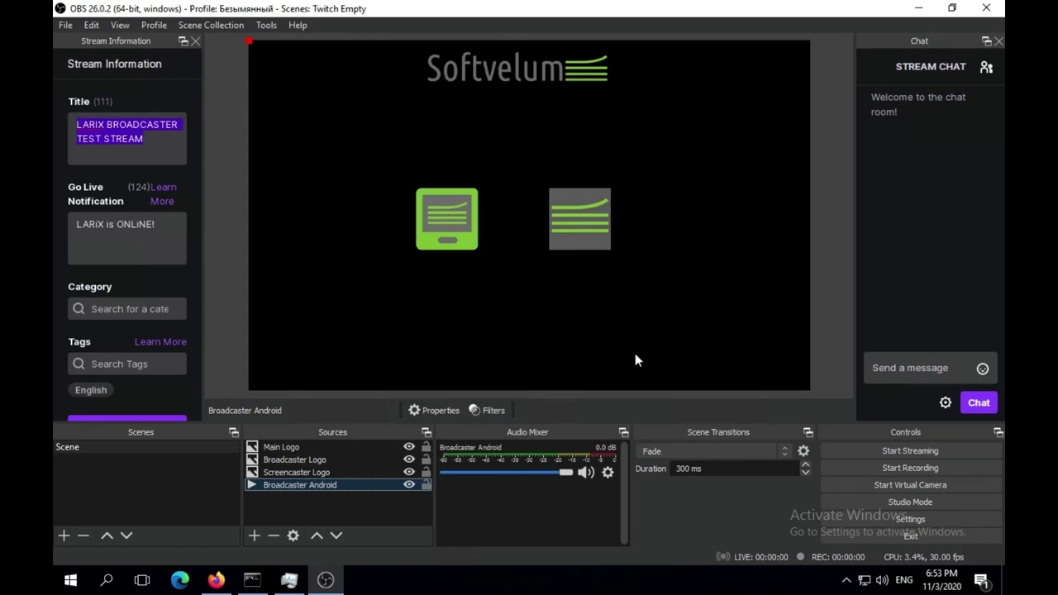
click(585, 157)
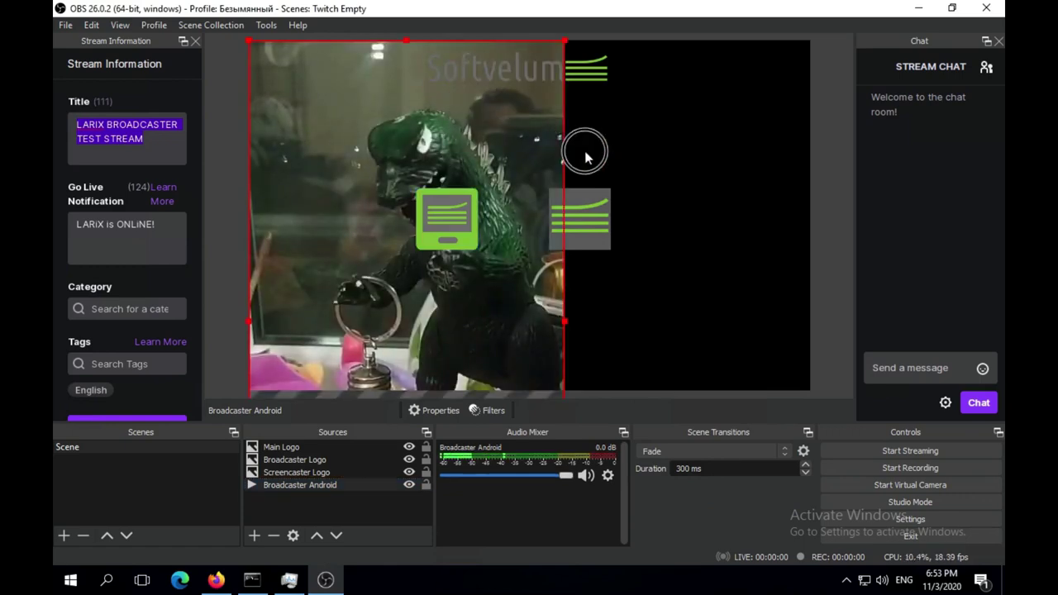
drag(585, 157, 711, 234)
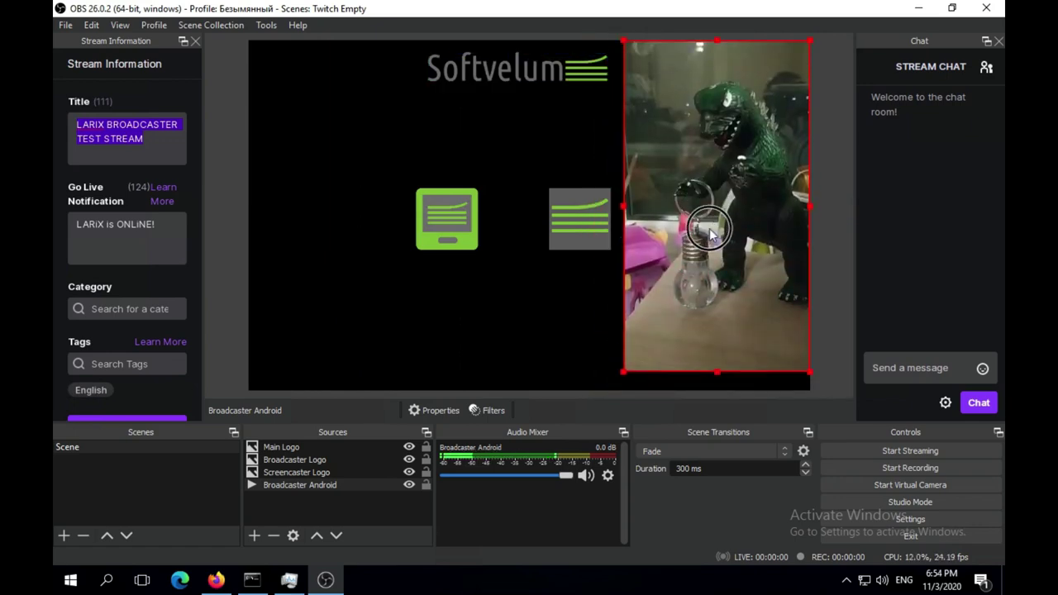
drag(623, 372, 612, 390)
click(500, 347)
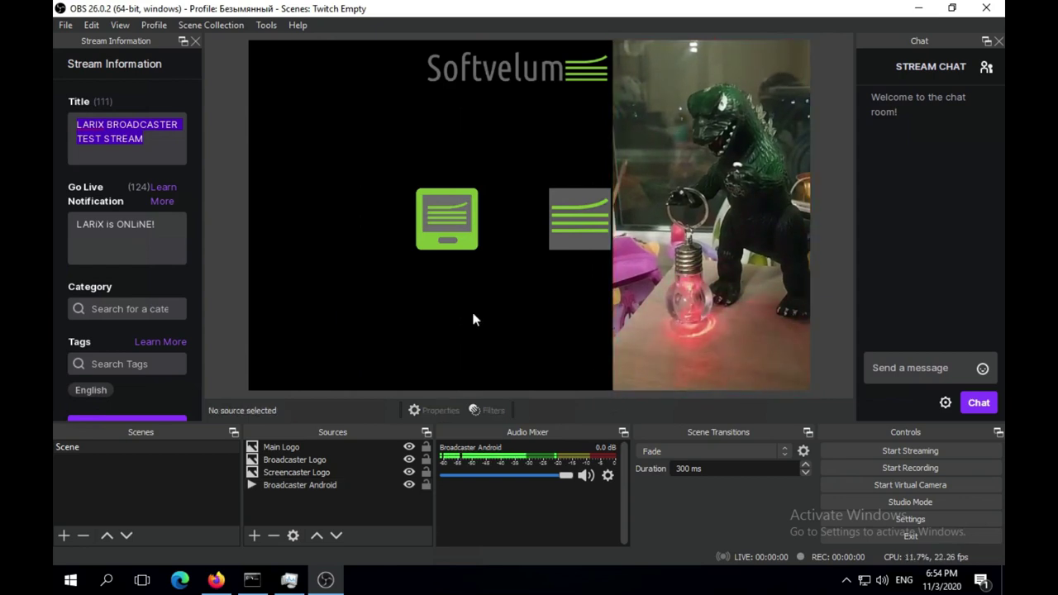
Step: Add a Media Source 'Screencaster iPhone' with input srt://192.168.0.201:49991?mode=listener
click(254, 536)
click(316, 394)
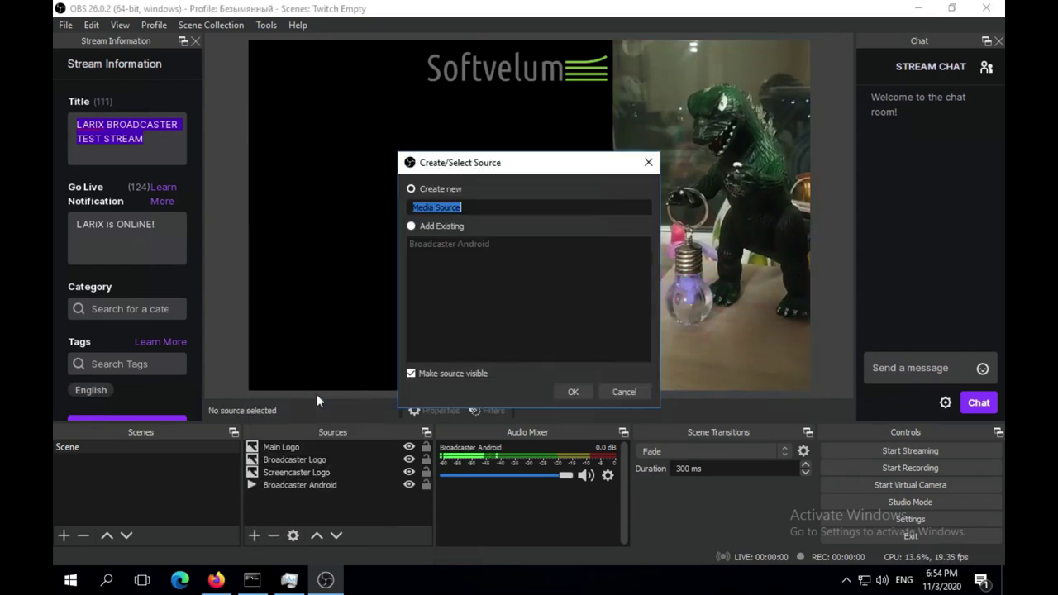
text(Screencaste)
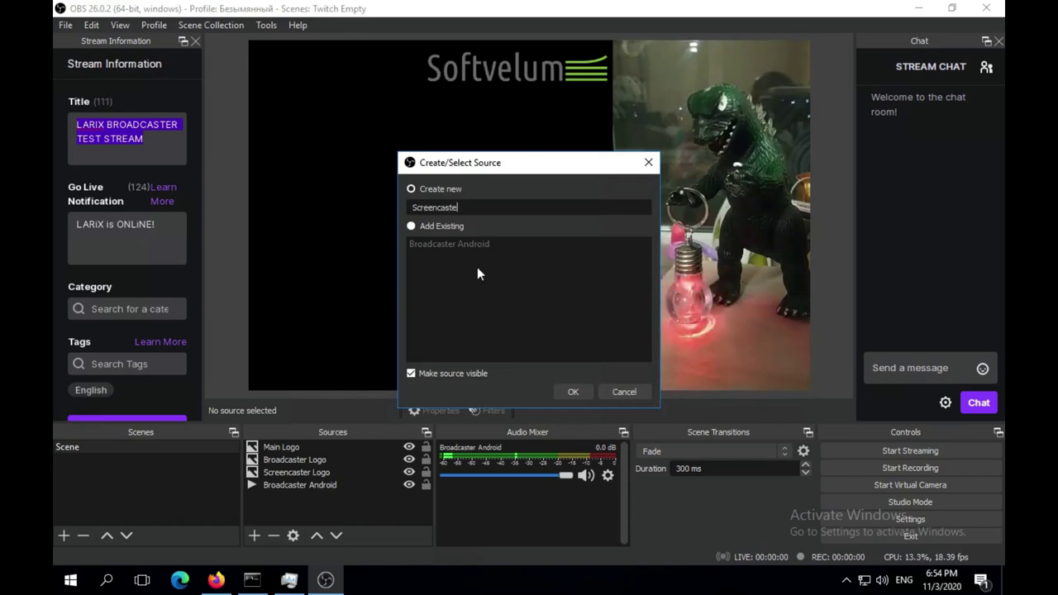
text(r iPhone)
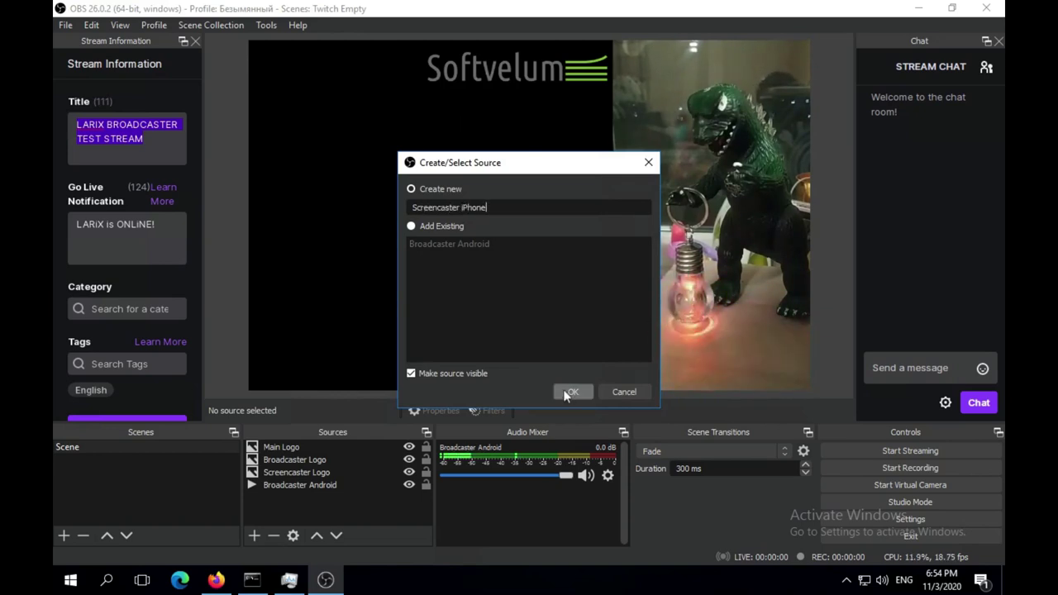
click(569, 393)
text(s)
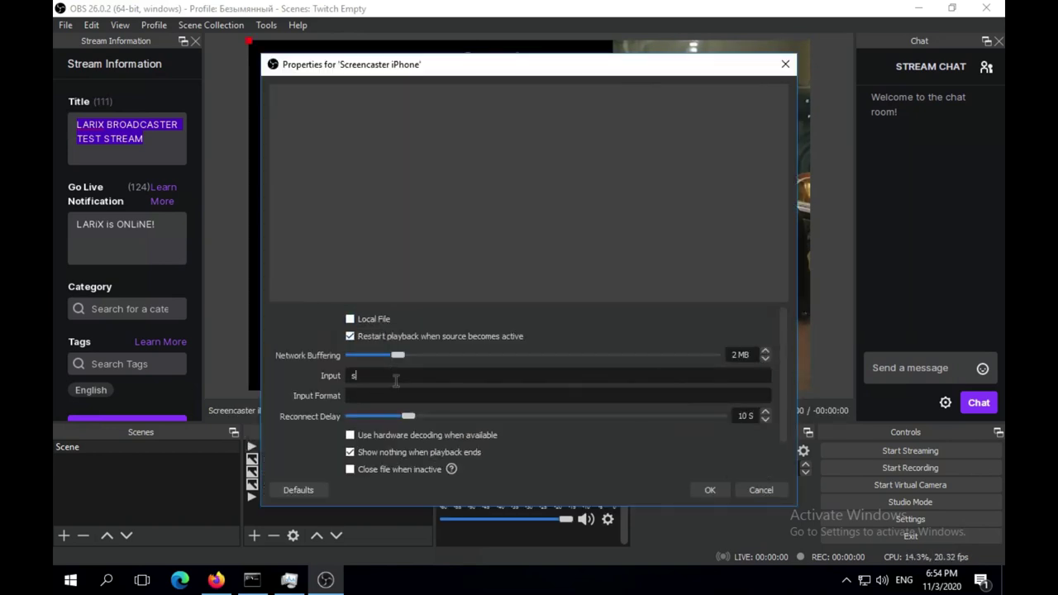
text(rt://192.168.0.201:49991?)
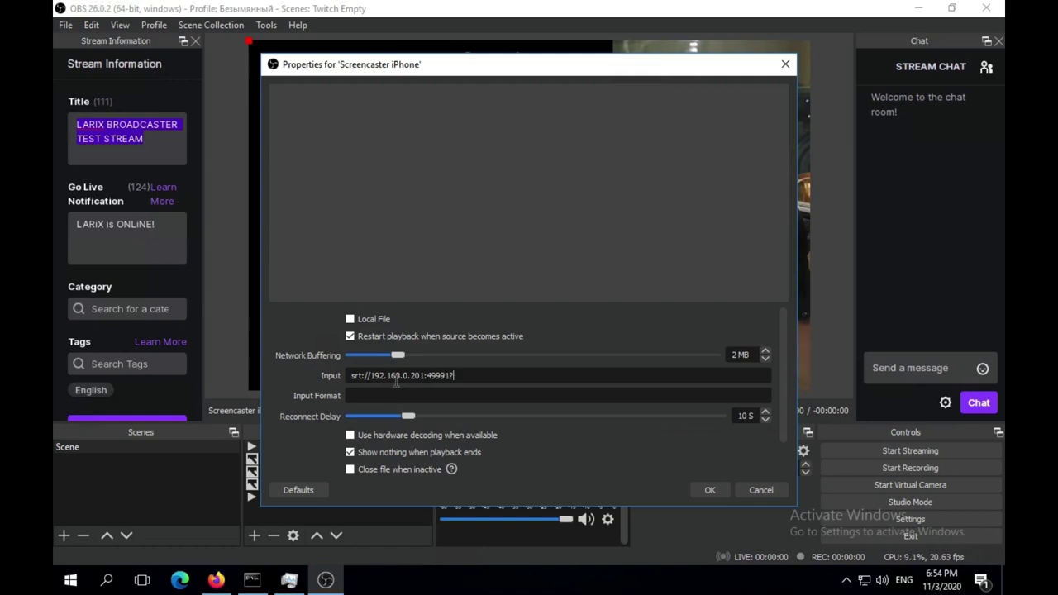
text(mode=listener)
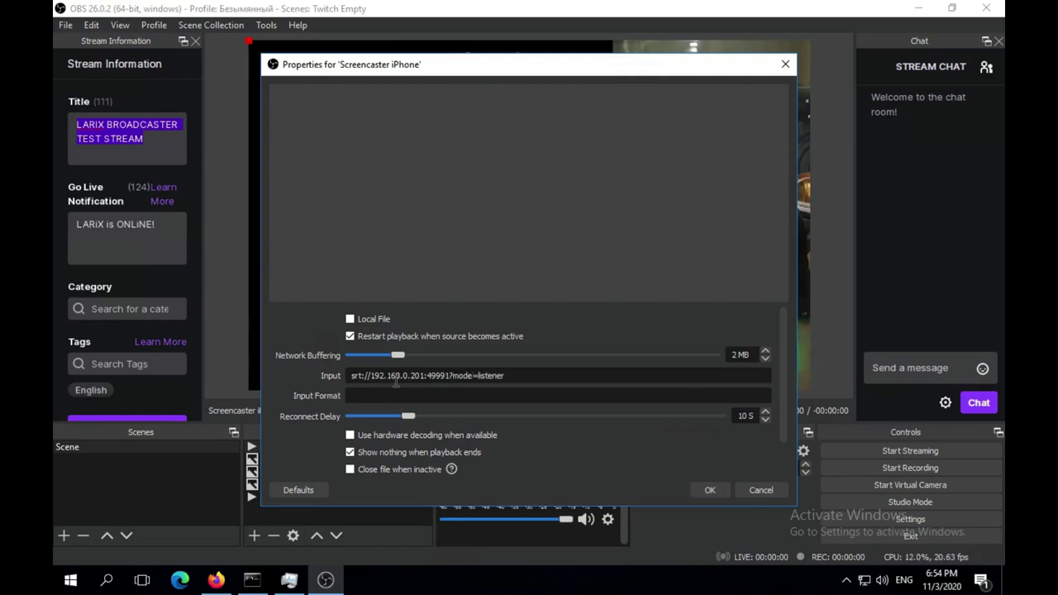
click(704, 488)
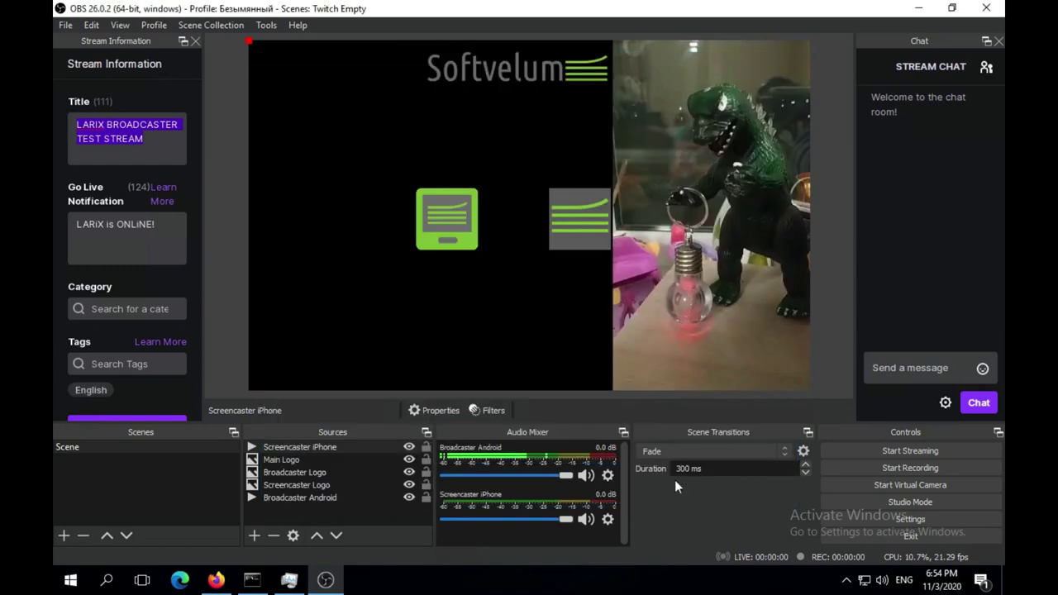
Step: Move Screencaster iPhone to the bottom of the sources and rerun the netstat UDP check
click(337, 535)
click(337, 535)
click(337, 535)
click(337, 535)
click(252, 579)
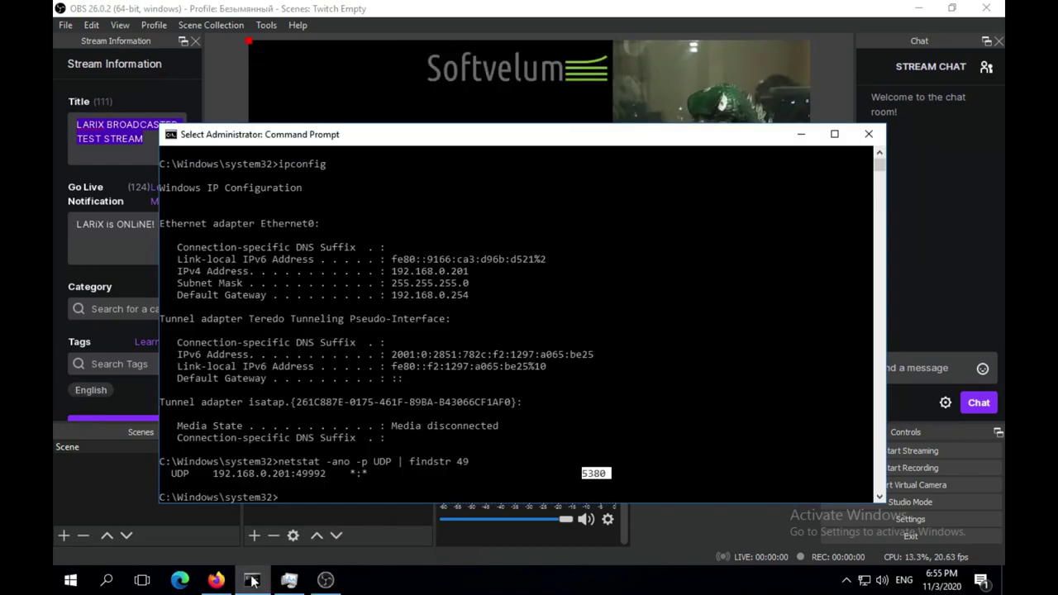
key(ctrl+c)
key(Up)
key(Return)
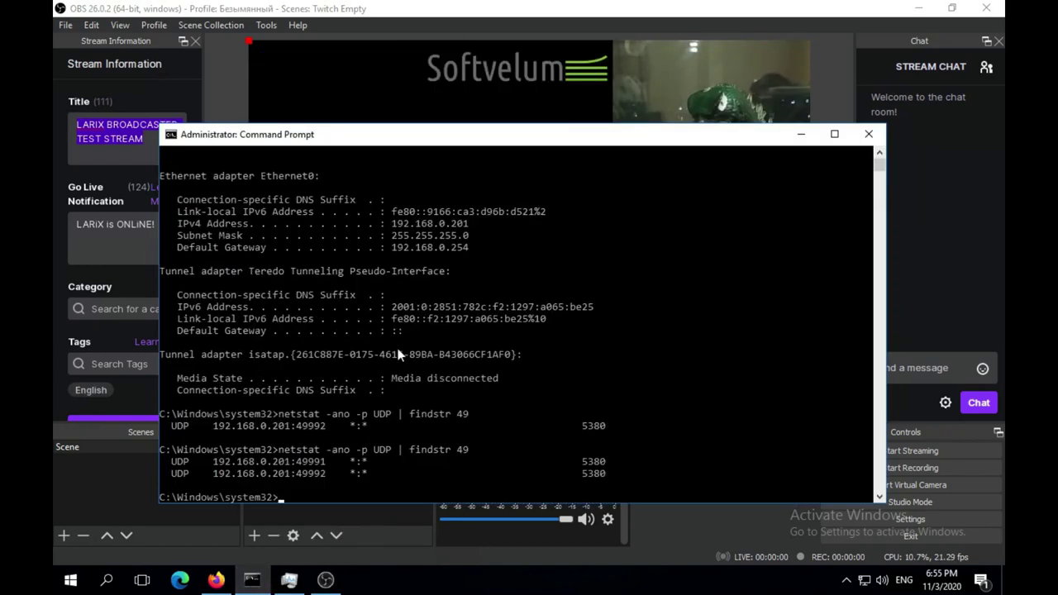
Step: Confirm 192.168.0.201:49991 is listening, then return to OBS Studio
click(174, 462)
double_click(306, 461)
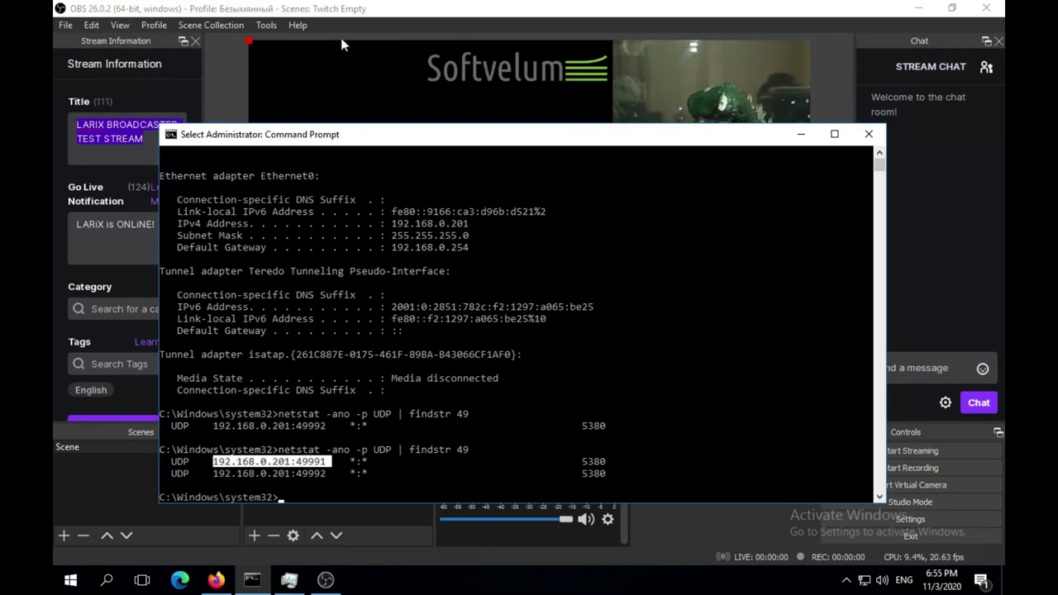
click(326, 581)
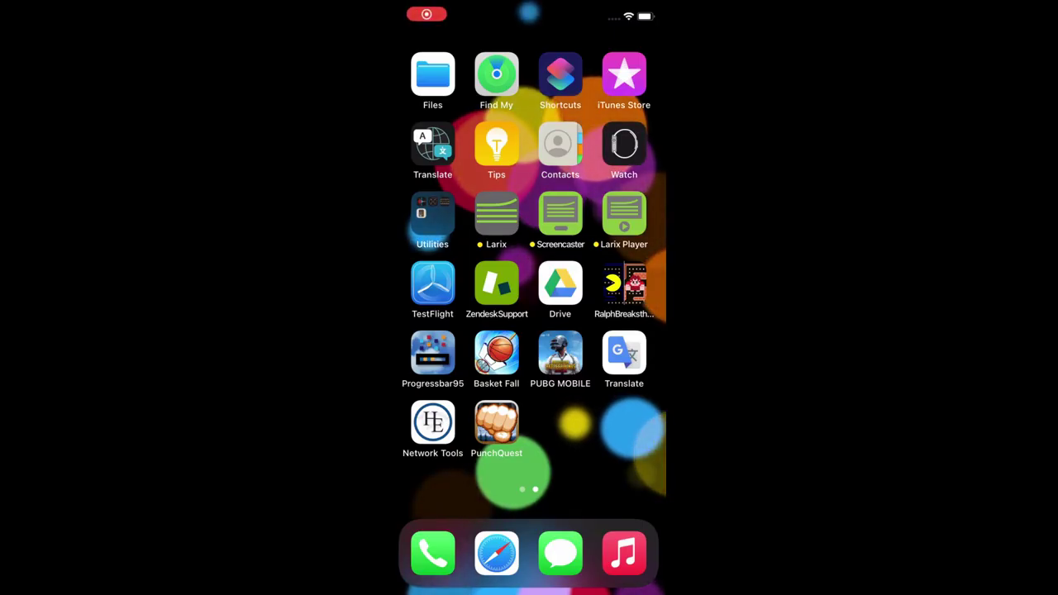
Step: Import the larix Grove link into Larix Screencaster and swipe the new connection left
click(560, 215)
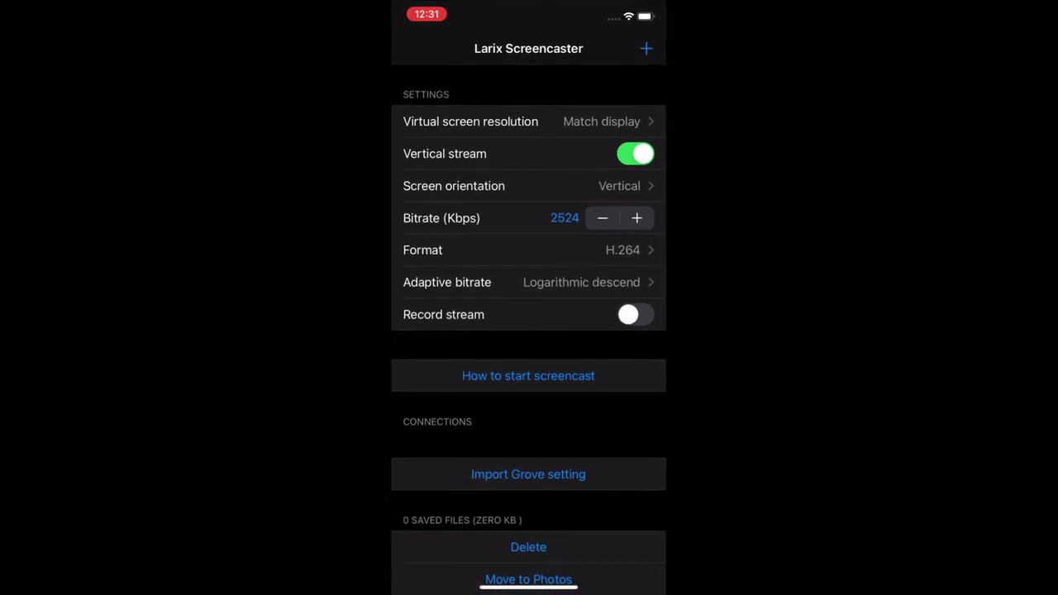
scroll(528, 331, down, 2)
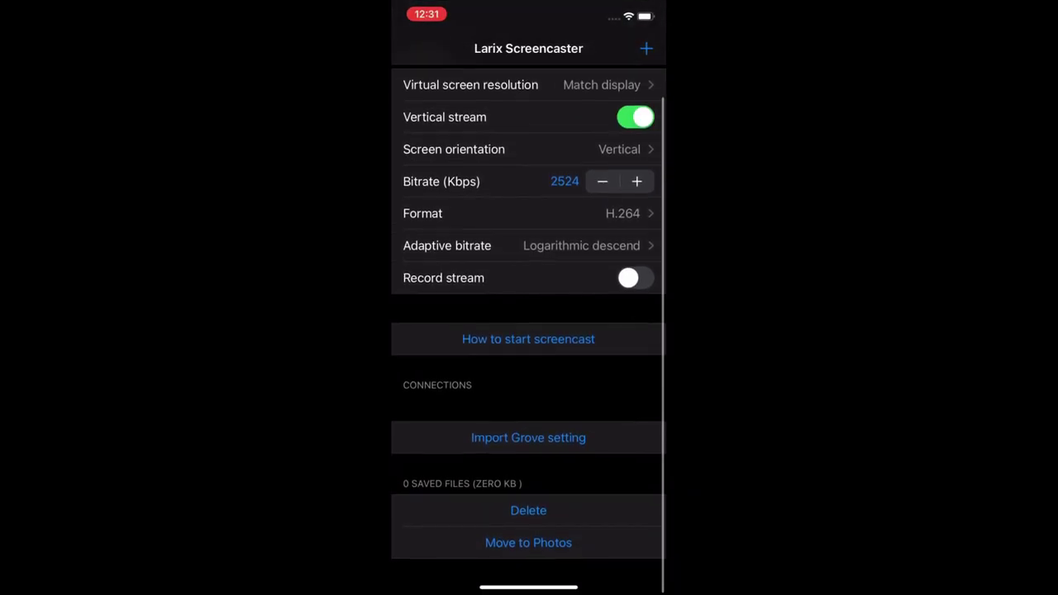
click(528, 474)
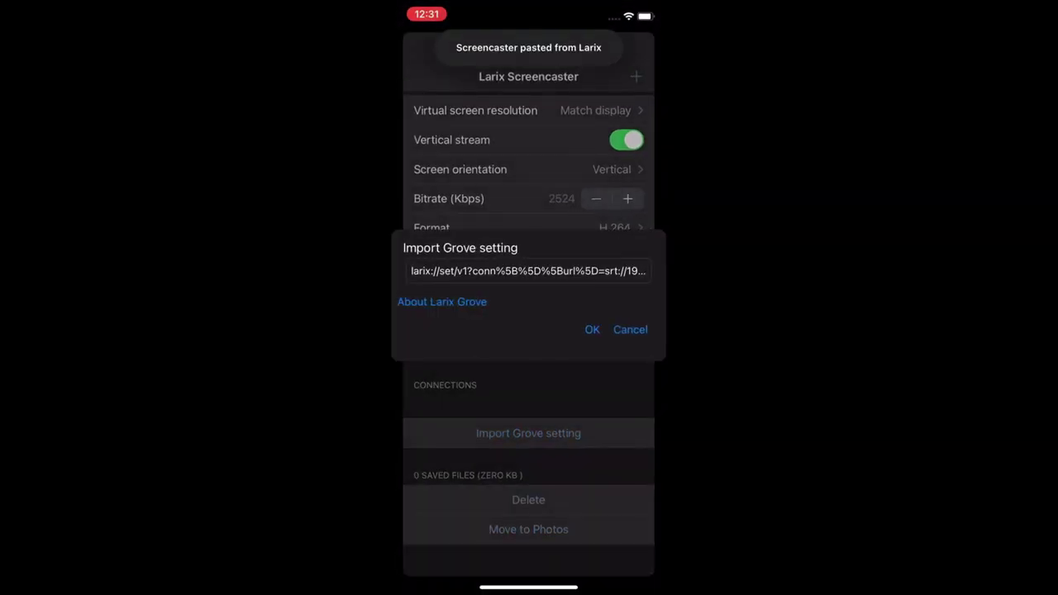
click(591, 329)
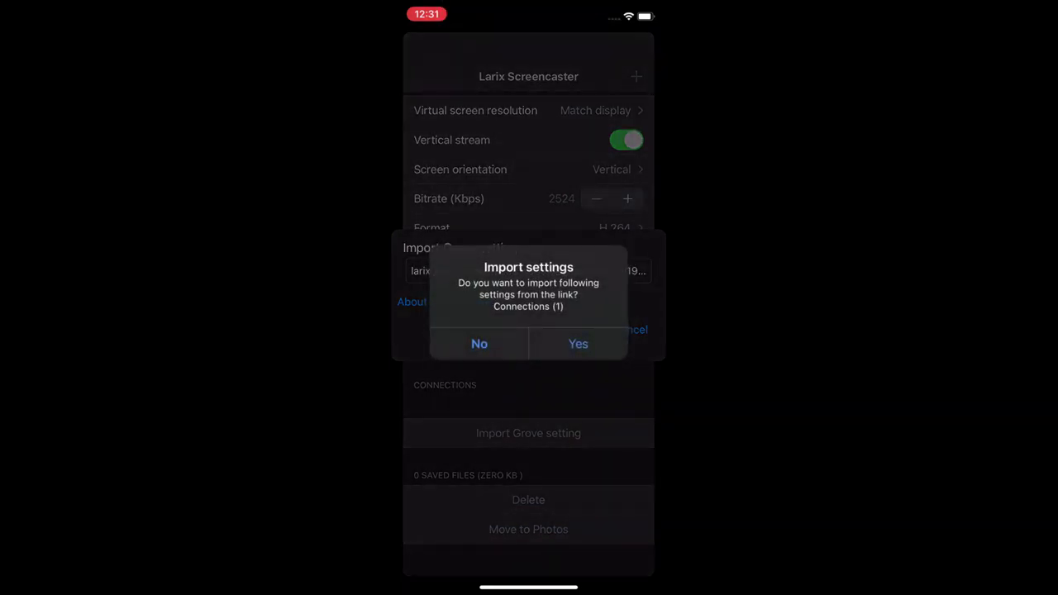
click(577, 343)
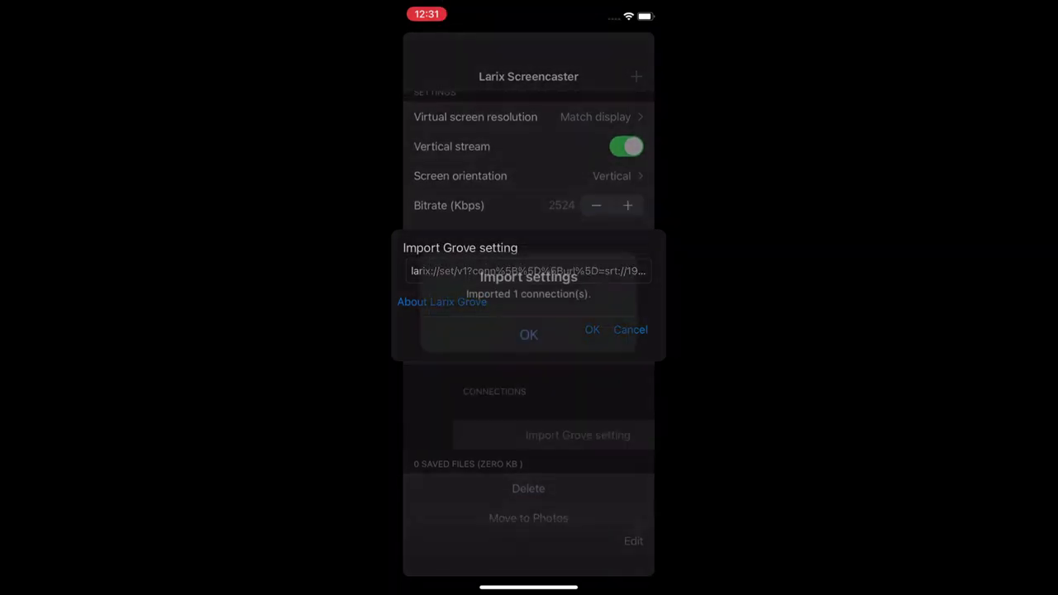
click(528, 330)
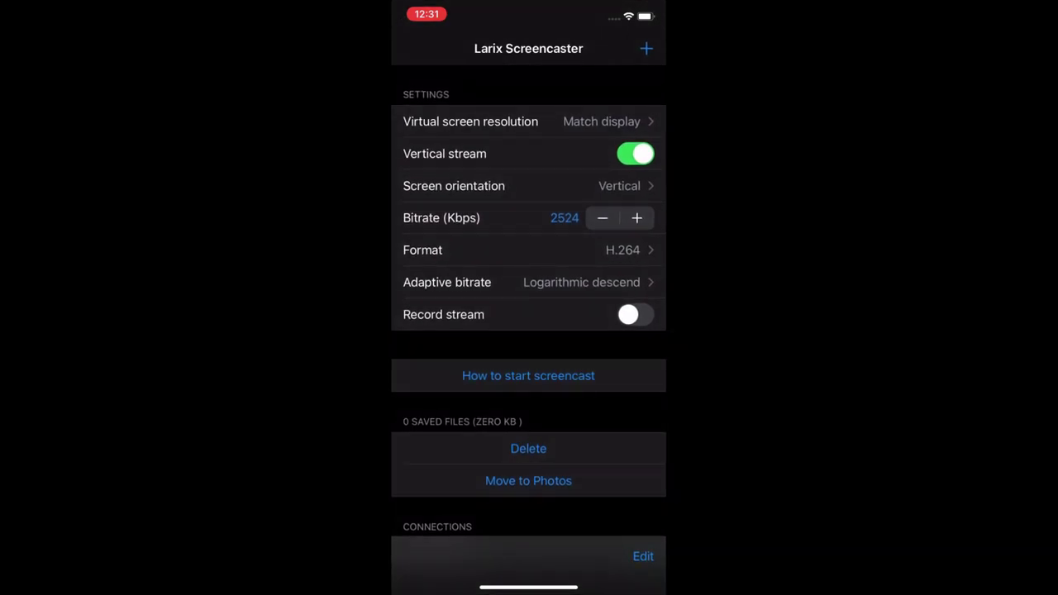
scroll(528, 330, down, 3)
drag(645, 450, 545, 449)
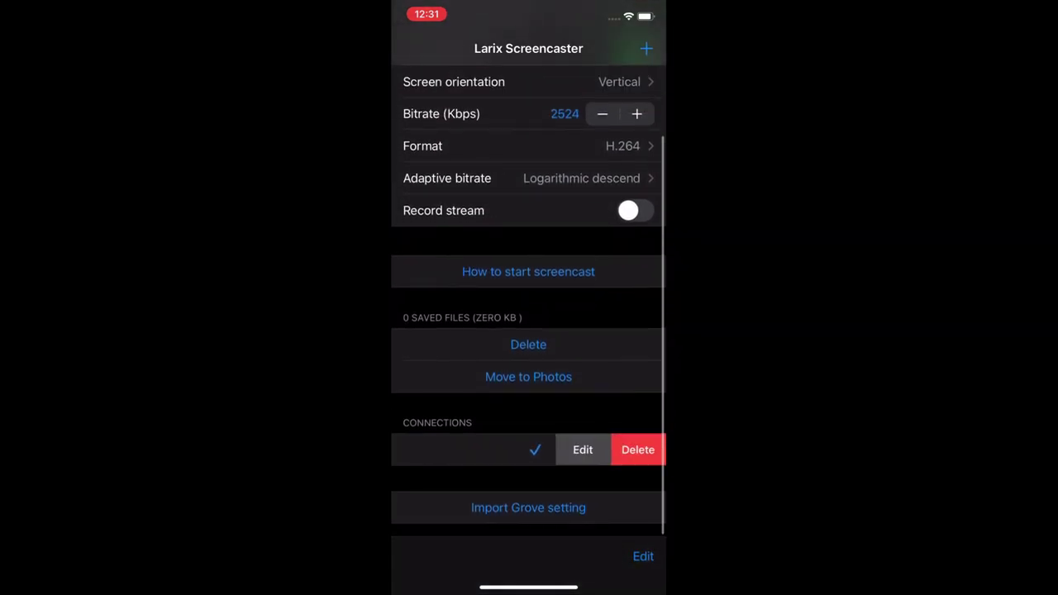
Step: Open the SRT iPhone connection details to check its settings
click(582, 450)
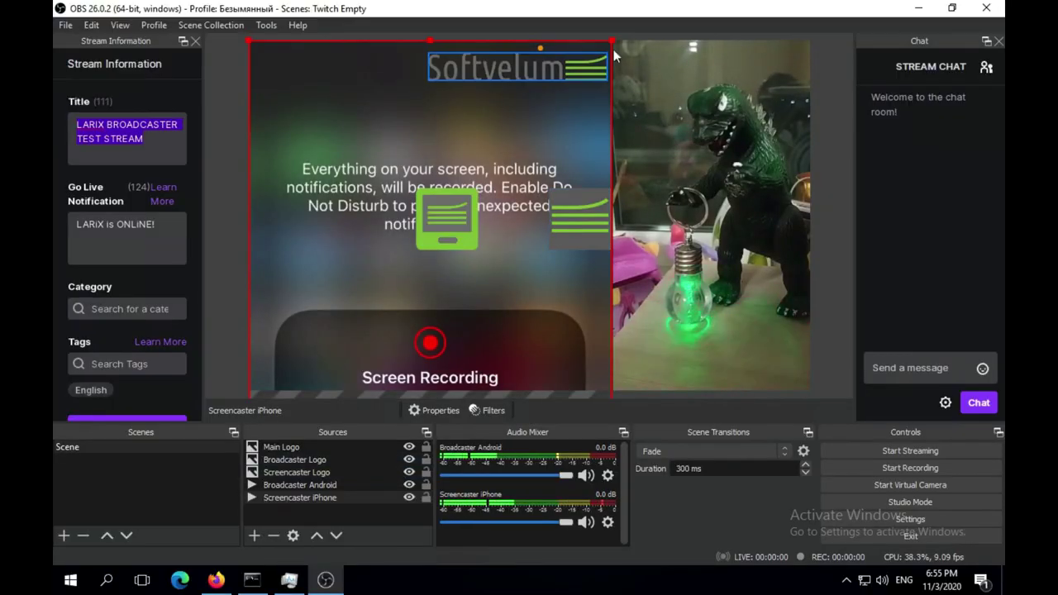
Step: Move the Screencaster iPhone feed to the top-left and shrink it to a full-height portrait panel
click(423, 231)
drag(423, 232, 341, 359)
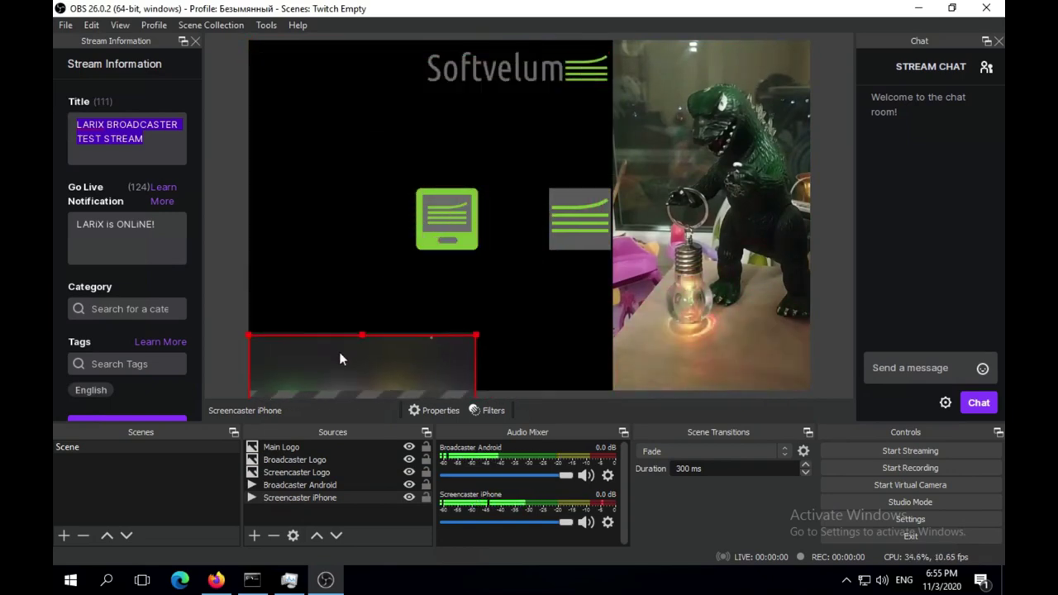
drag(340, 83, 314, 76)
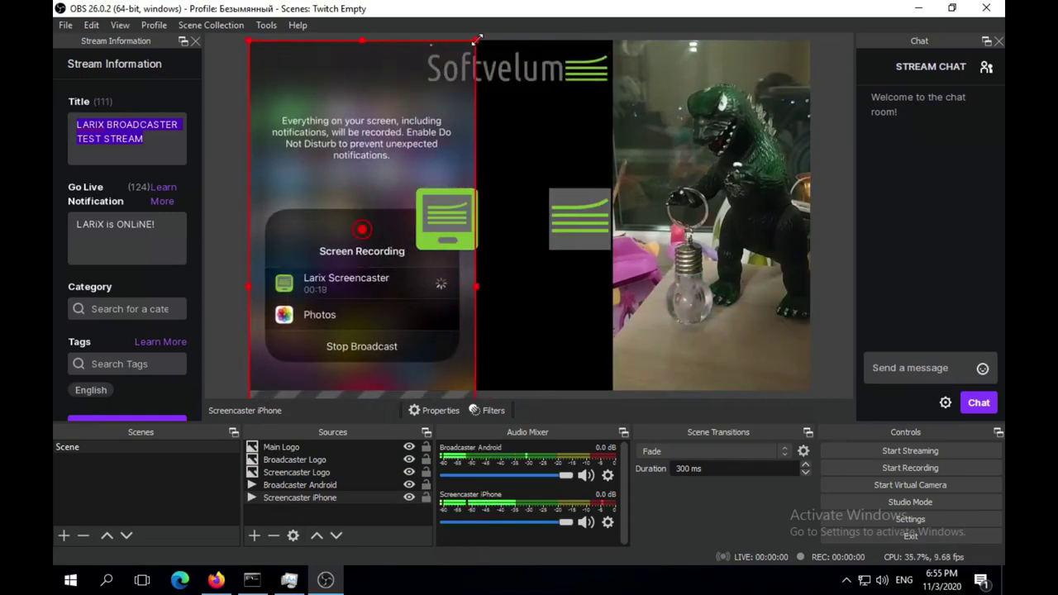
drag(476, 38, 329, 121)
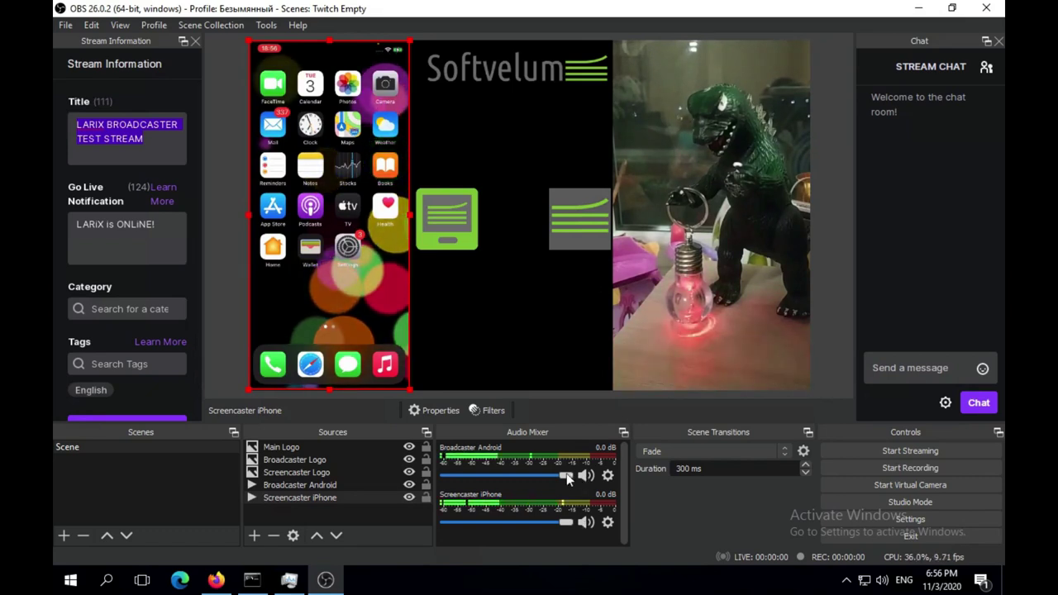
Step: Lower the Broadcaster Android fader to -2.9 dB and the Screencaster iPhone fader to -6.0 dB
mouse_move(564, 475)
mouse_down()
mouse_move(488, 472)
mouse_move(549, 477)
mouse_up()
click(513, 477)
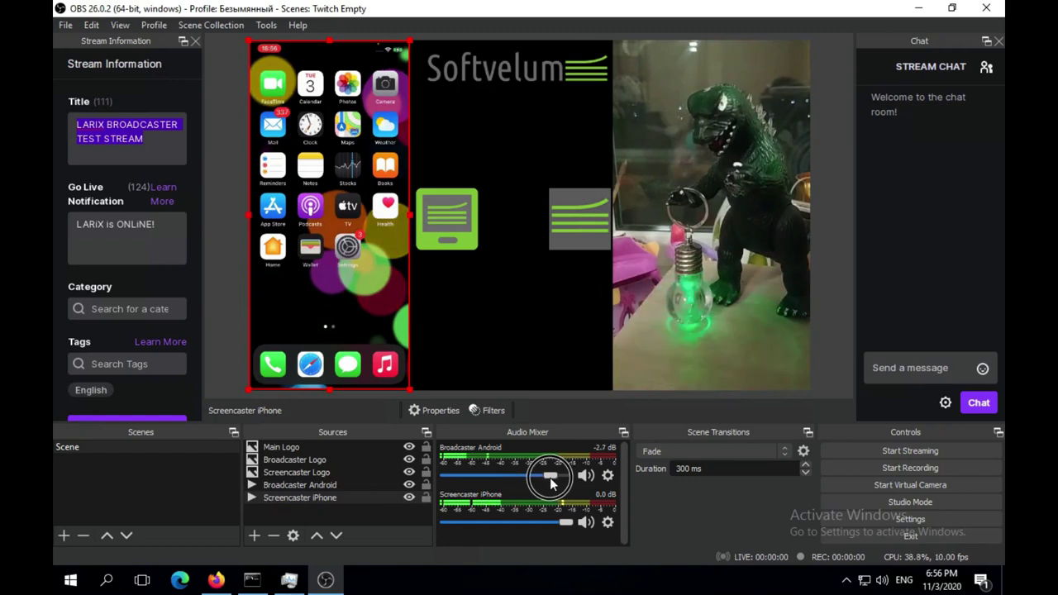
drag(566, 523, 537, 523)
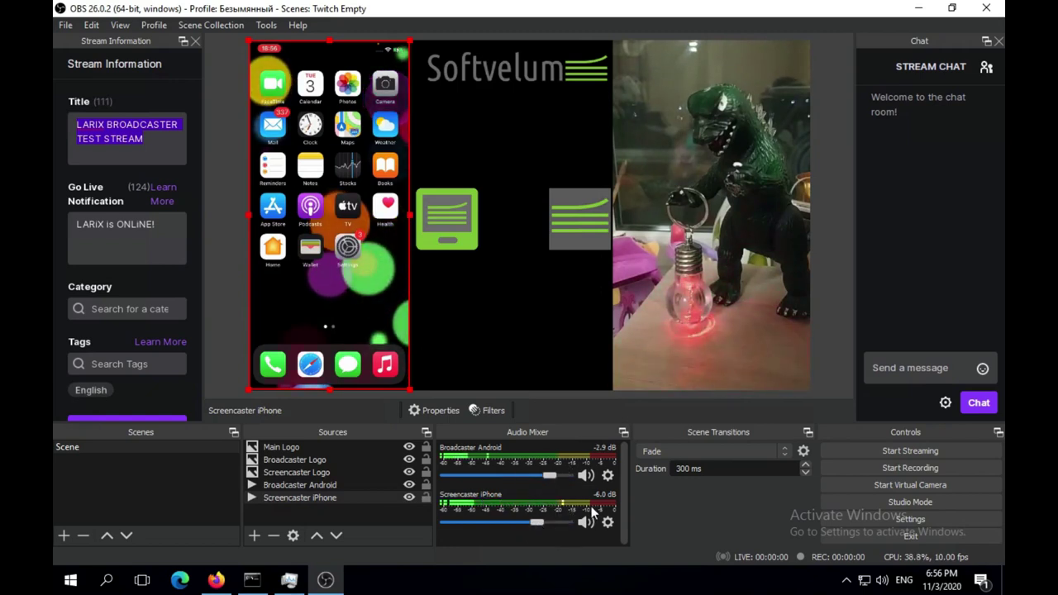